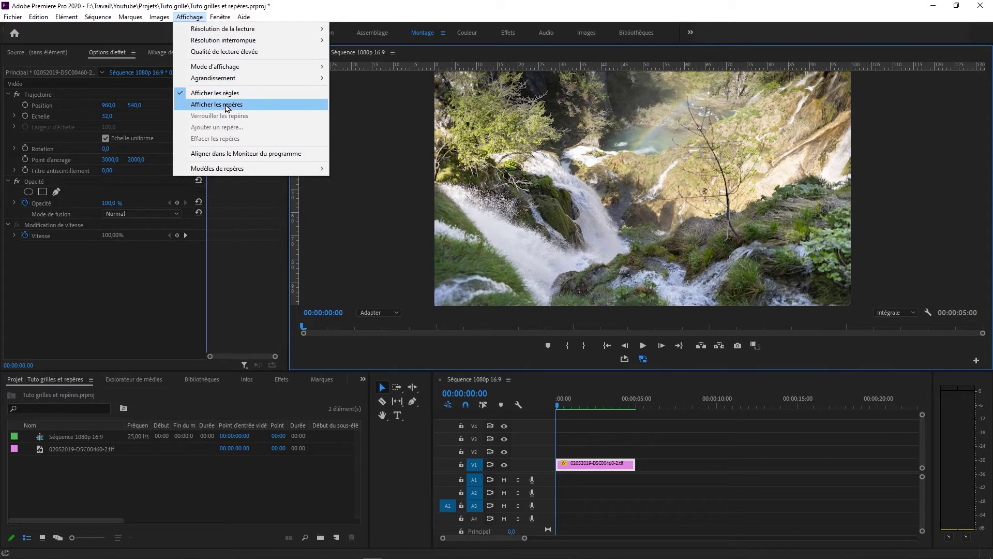
- Turn on the display of guides in the program monitor
{"action": "left_click", "coordinate": [225, 106]}
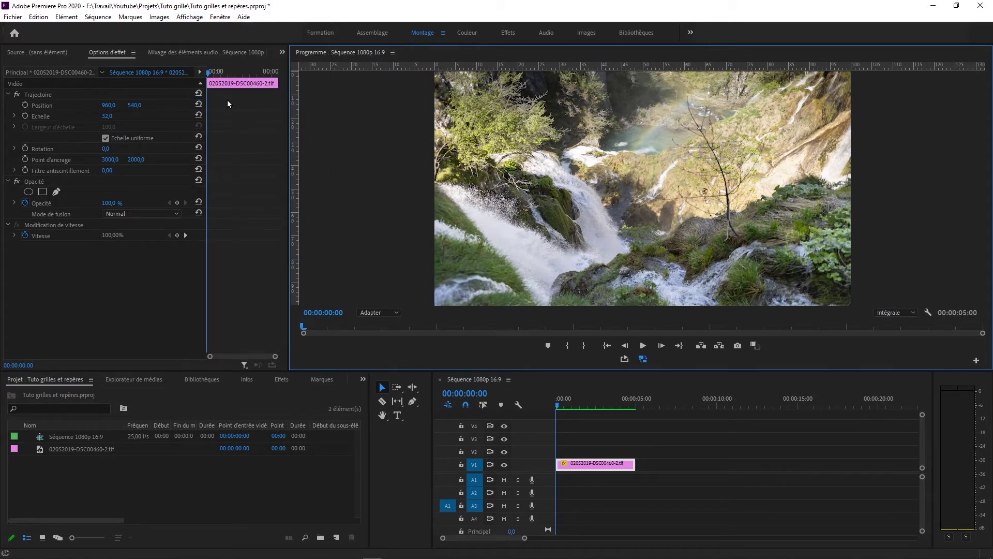
- Pull two vertical guides from the ruler onto the waterfall image and clear all guides
{"action": "left_click_drag", "start_coordinate": [295, 110], "coordinate": [534, 112]}
{"action": "left_click_drag", "start_coordinate": [298, 106], "coordinate": [641, 136]}
{"action": "left_click", "coordinate": [187, 18]}
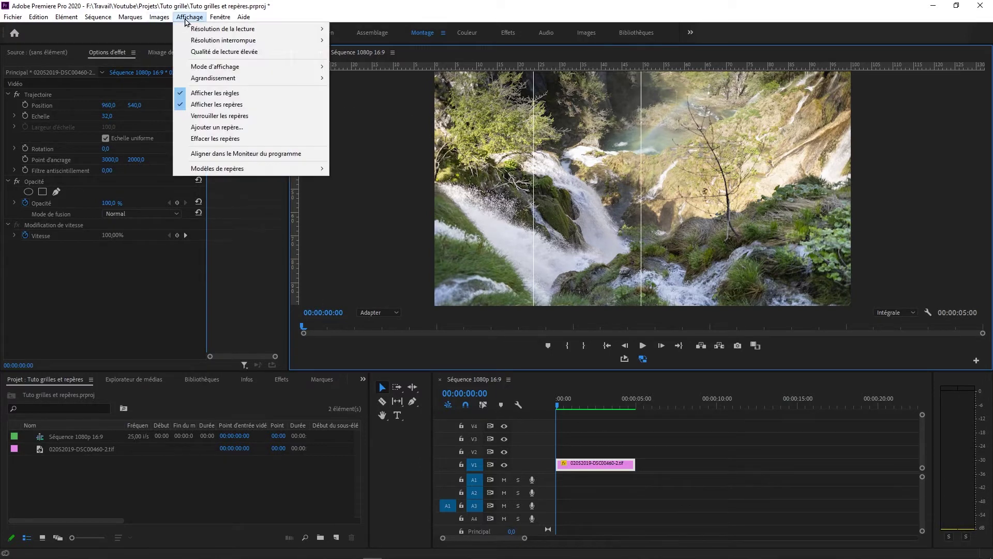
{"action": "left_click", "coordinate": [242, 137]}
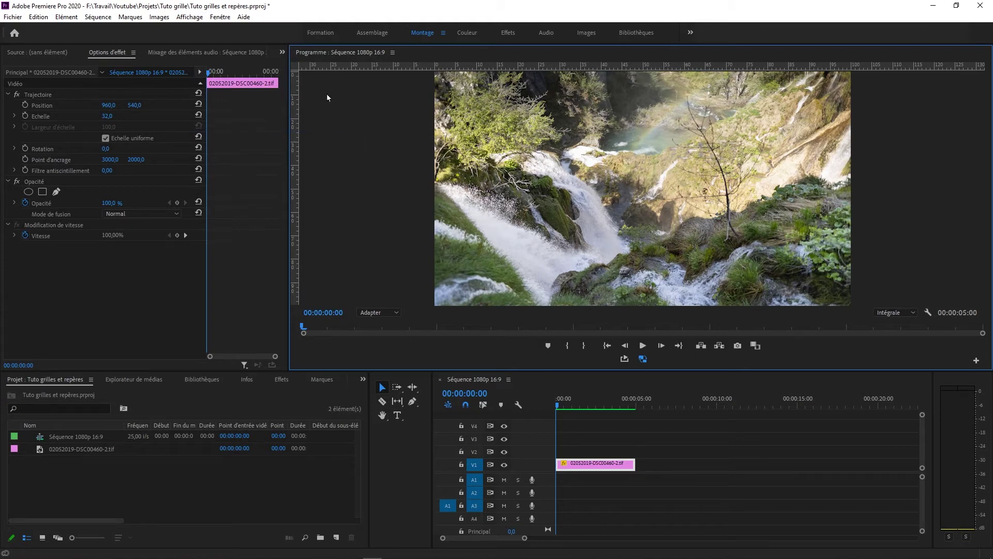
- Add a white vertical guide at 33.3 percent from the image's left edge
{"action": "right_click", "coordinate": [295, 66]}
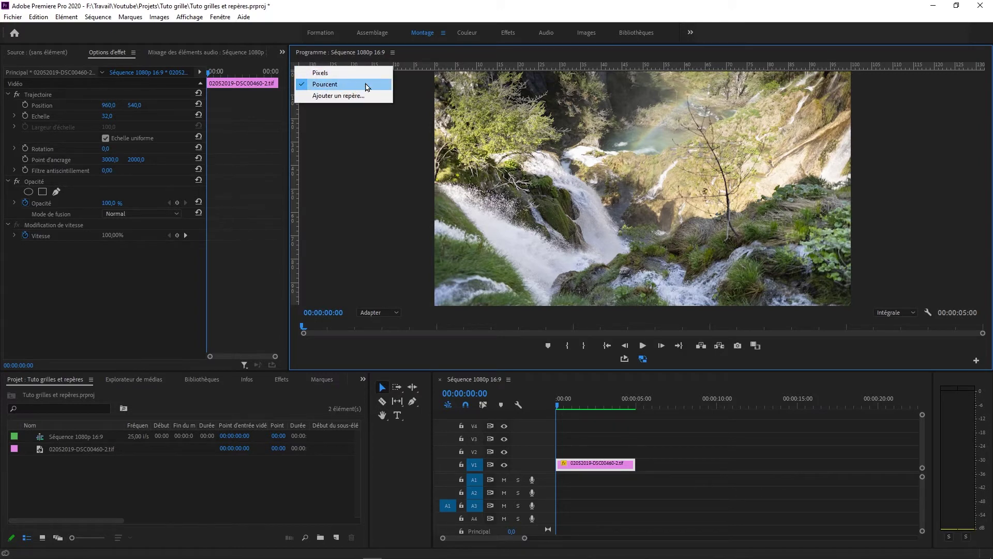
{"action": "left_click", "coordinate": [337, 97]}
{"action": "left_click_drag", "start_coordinate": [326, 98], "coordinate": [264, 107]}
{"action": "left_click", "coordinate": [224, 133]}
{"action": "type", "text": "33.3"}
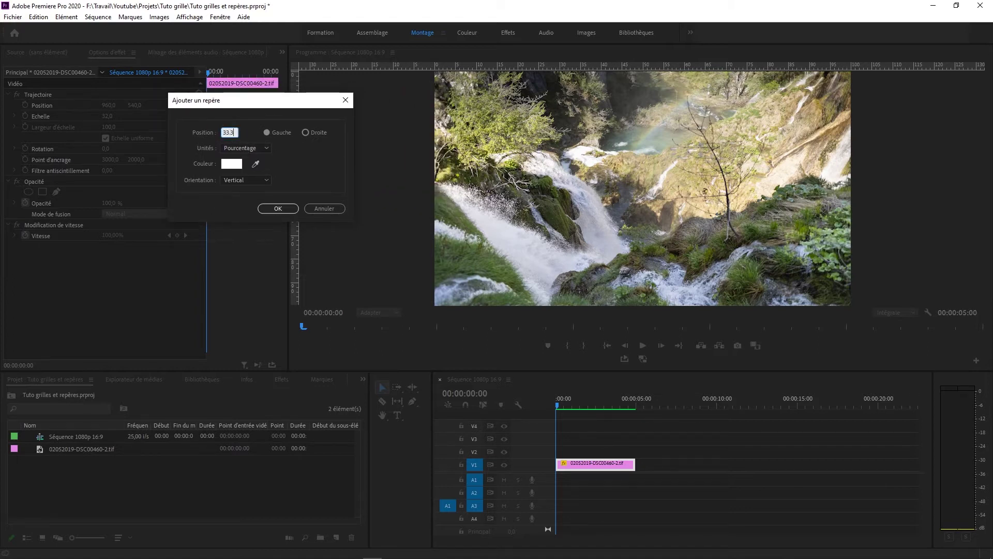
{"action": "left_click", "coordinate": [278, 208]}
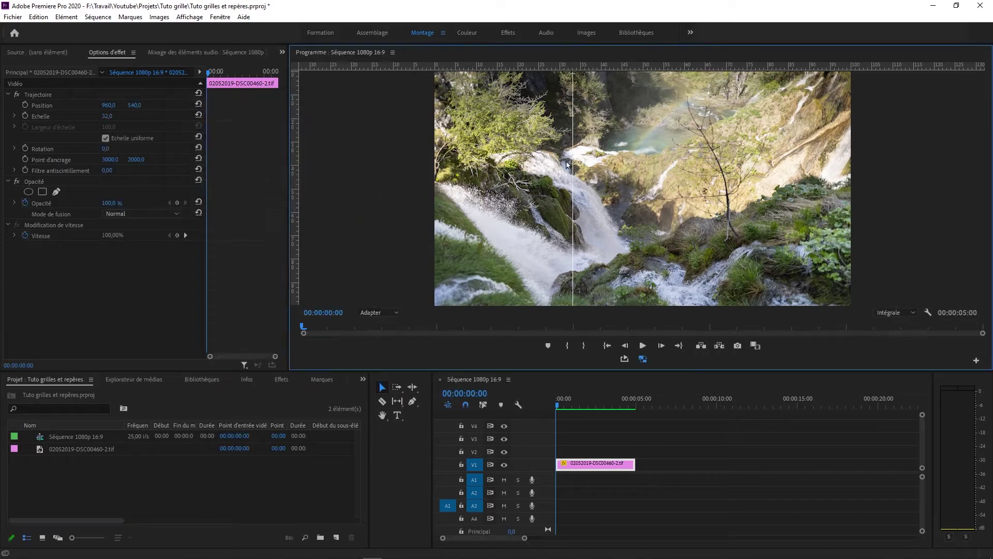
- Add a white vertical guide at 33.3 percent measured from the image's right edge (Droite)
{"action": "right_click", "coordinate": [292, 67]}
{"action": "left_click", "coordinate": [321, 100]}
{"action": "type", "text": "3"}
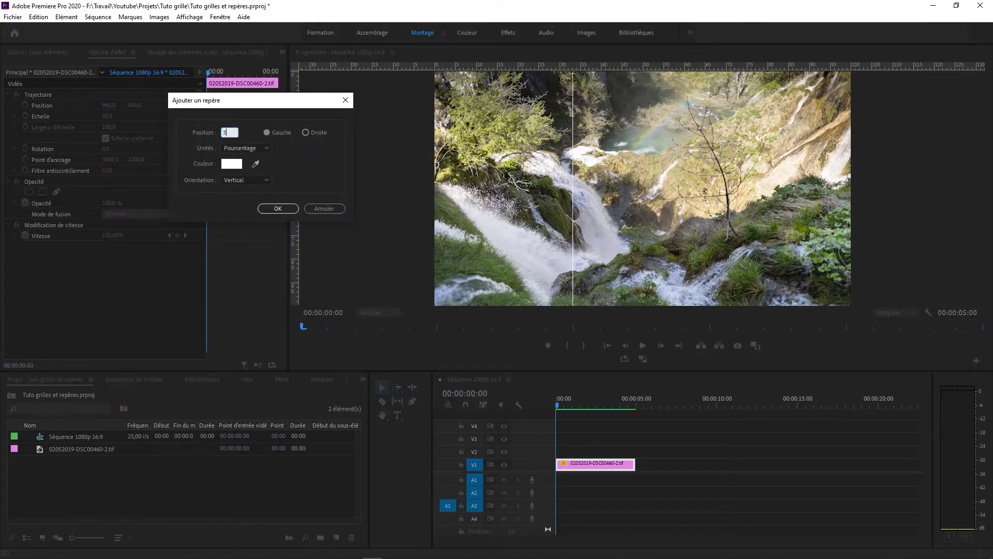
{"action": "left_click", "coordinate": [306, 133]}
{"action": "left_click", "coordinate": [278, 208]}
- Add a white horizontal guide at 33.3 percent measured from the image's bottom edge (Bas)
{"action": "right_click", "coordinate": [293, 68]}
{"action": "left_click", "coordinate": [313, 96]}
{"action": "type", "text": "33"}
{"action": "left_click", "coordinate": [253, 181]}
{"action": "left_click", "coordinate": [245, 191]}
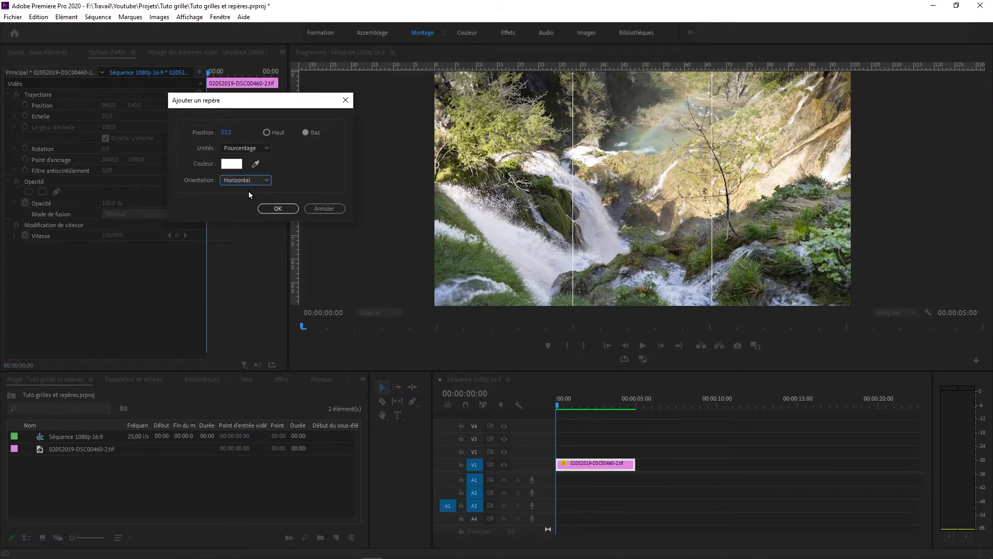
{"action": "left_click", "coordinate": [278, 208]}
- Add a white horizontal guide at 33.3 percent measured from the image's top edge (Haut)
{"action": "right_click", "coordinate": [292, 62]}
{"action": "left_click", "coordinate": [323, 91]}
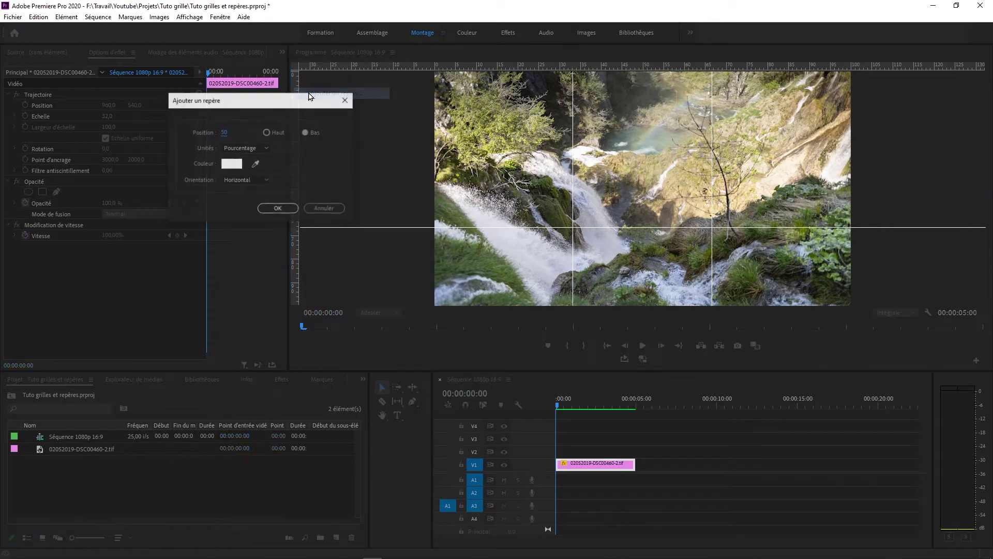
{"action": "double_click", "coordinate": [224, 132]}
{"action": "type", "text": "33"}
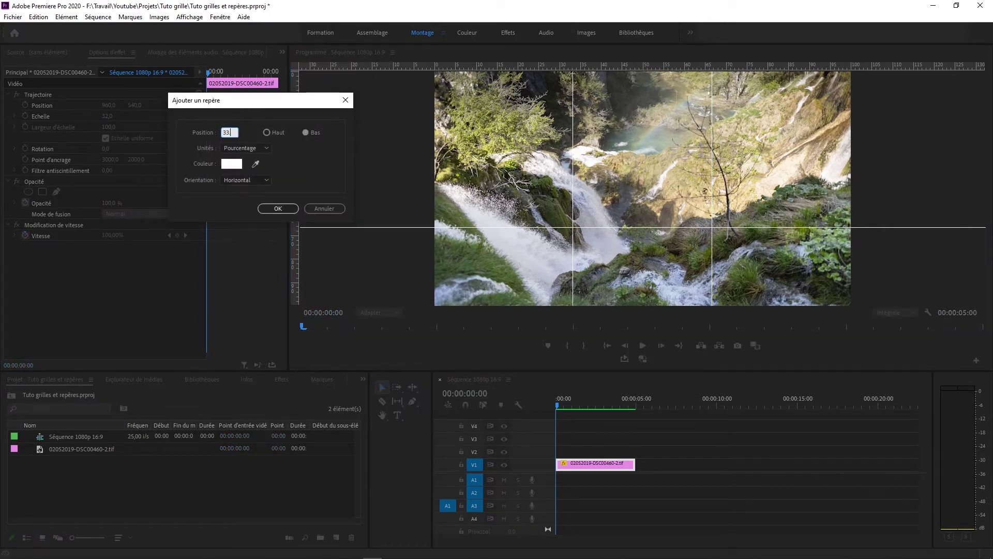
{"action": "type", "text": ".3"}
{"action": "left_click", "coordinate": [267, 133]}
{"action": "left_click", "coordinate": [275, 208]}
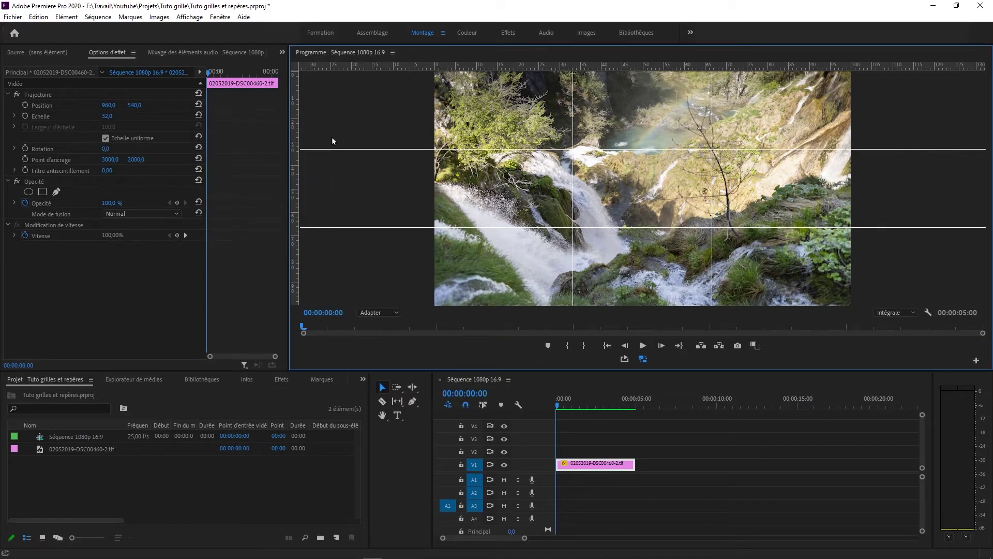
- Add a red horizontal guide at 50 percent, through the centre of the image
{"action": "right_click", "coordinate": [297, 69]}
{"action": "left_click", "coordinate": [331, 97]}
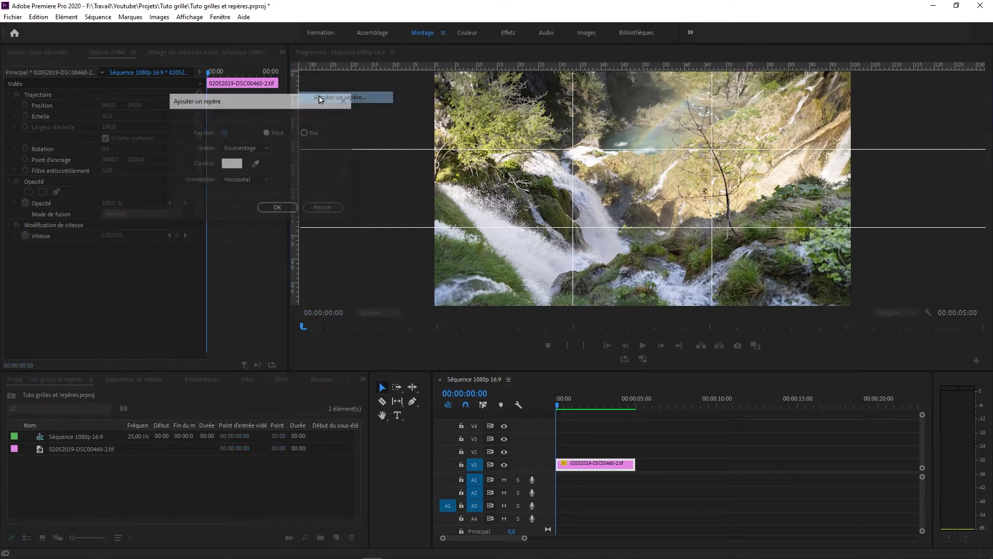
{"action": "left_click", "coordinate": [232, 163]}
{"action": "left_click_drag", "start_coordinate": [393, 253], "coordinate": [428, 319]}
{"action": "left_click", "coordinate": [544, 163]}
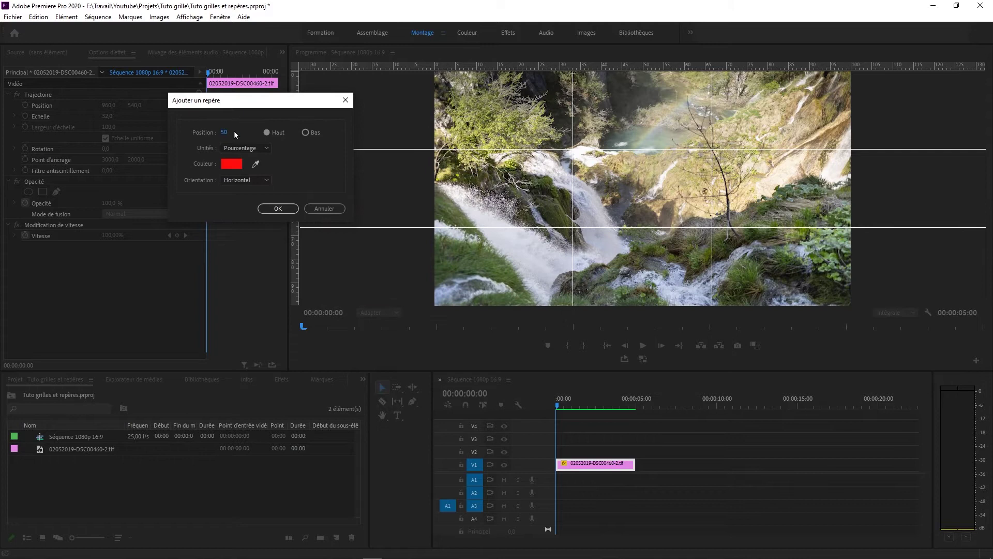
{"action": "left_click", "coordinate": [278, 208]}
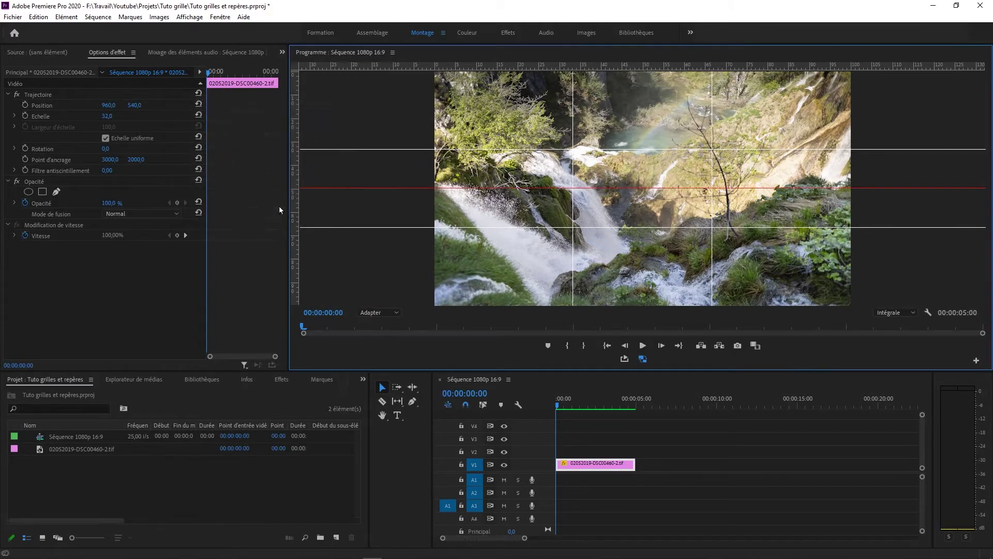
- Add a red vertical guide at 50 percent, through the centre of the image
{"action": "right_click", "coordinate": [292, 67]}
{"action": "left_click", "coordinate": [321, 97]}
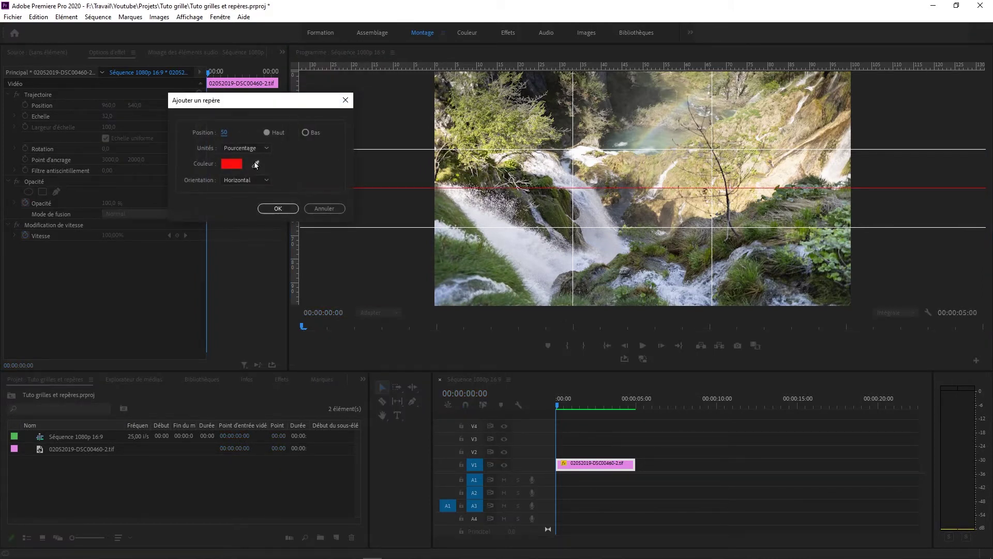
{"action": "left_click", "coordinate": [254, 180]}
{"action": "left_click", "coordinate": [241, 201]}
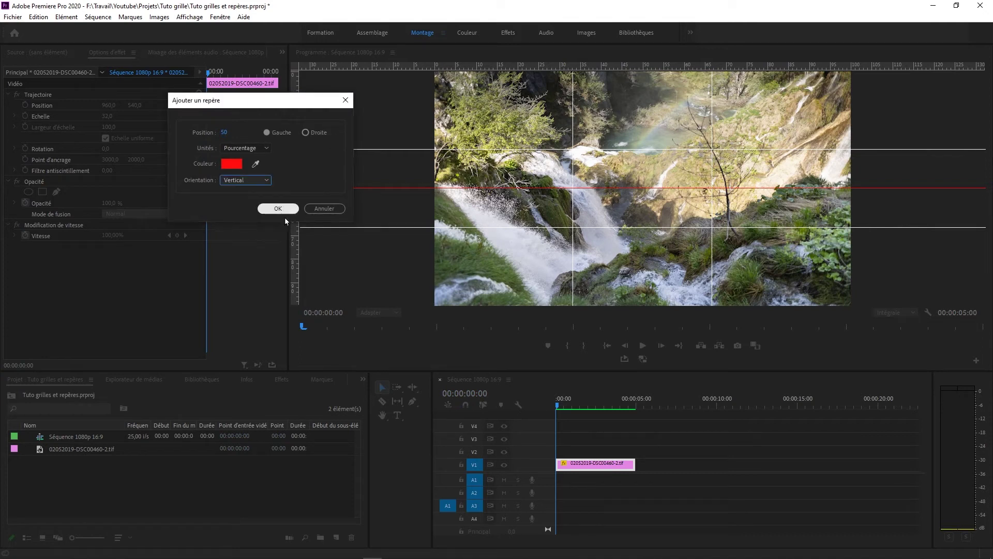
{"action": "left_click", "coordinate": [284, 207]}
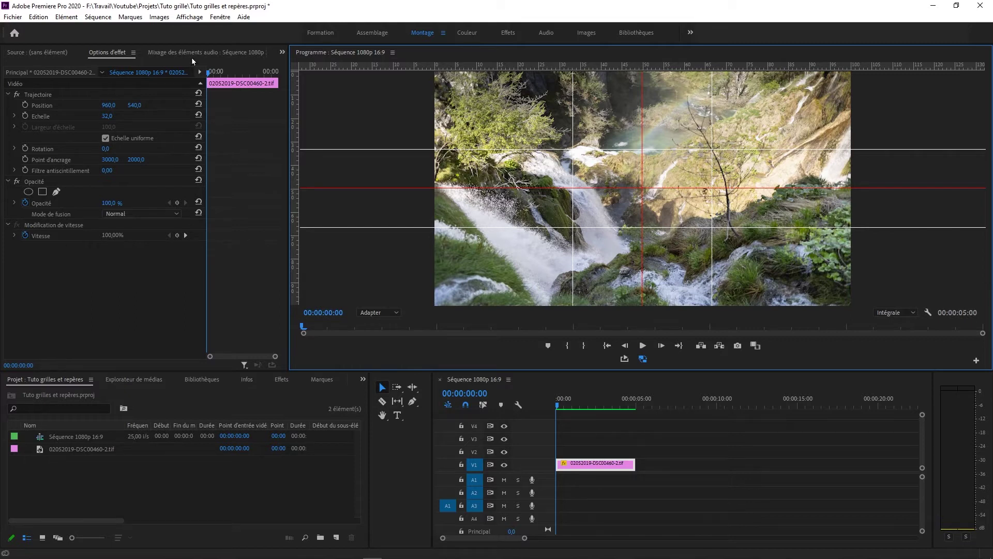
- Save the current guides as a template named "Grille tier + centre 16:9 1080p"
{"action": "left_click", "coordinate": [195, 19]}
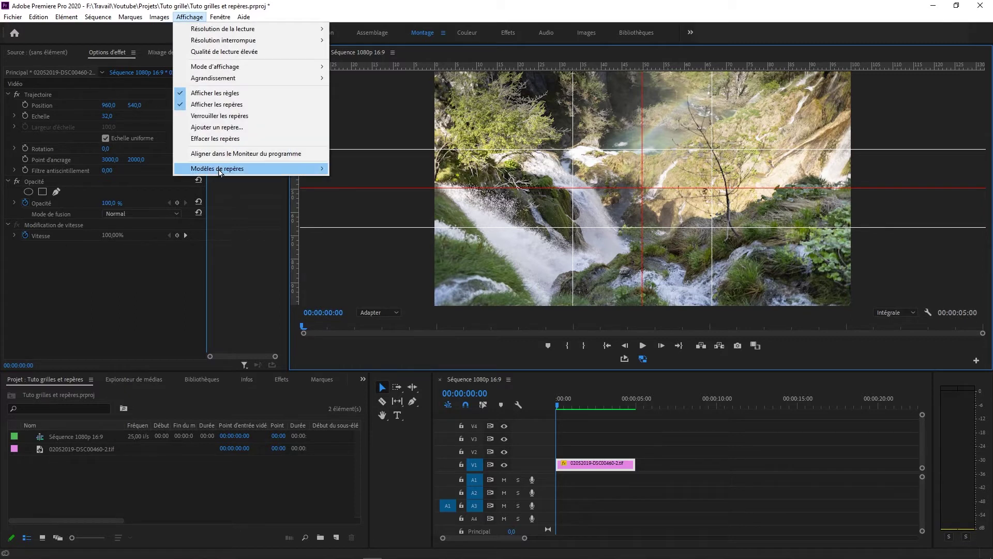
{"action": "mouse_move", "coordinate": [317, 170]}
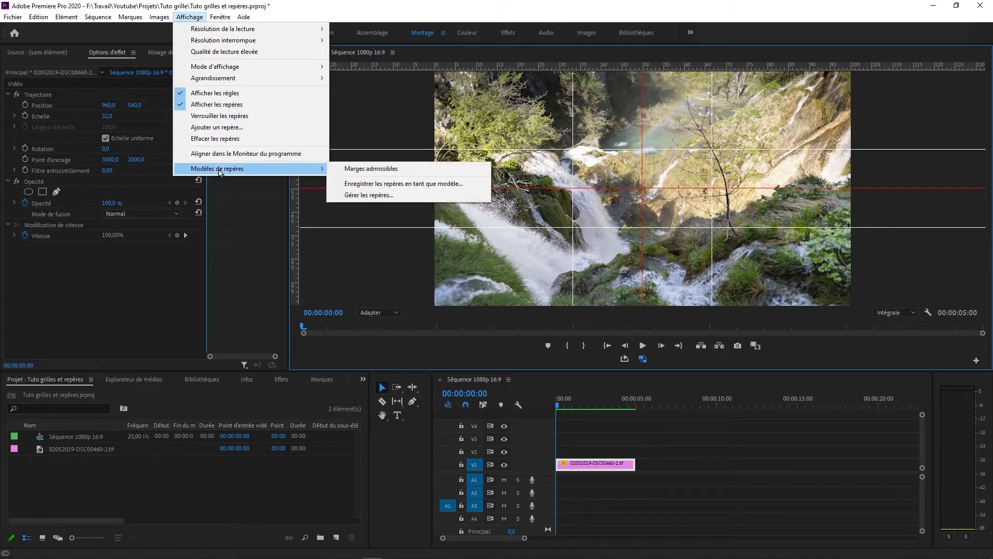
{"action": "left_click", "coordinate": [372, 185]}
{"action": "type", "text": "Grille tier + centre 16:9 1080p"}
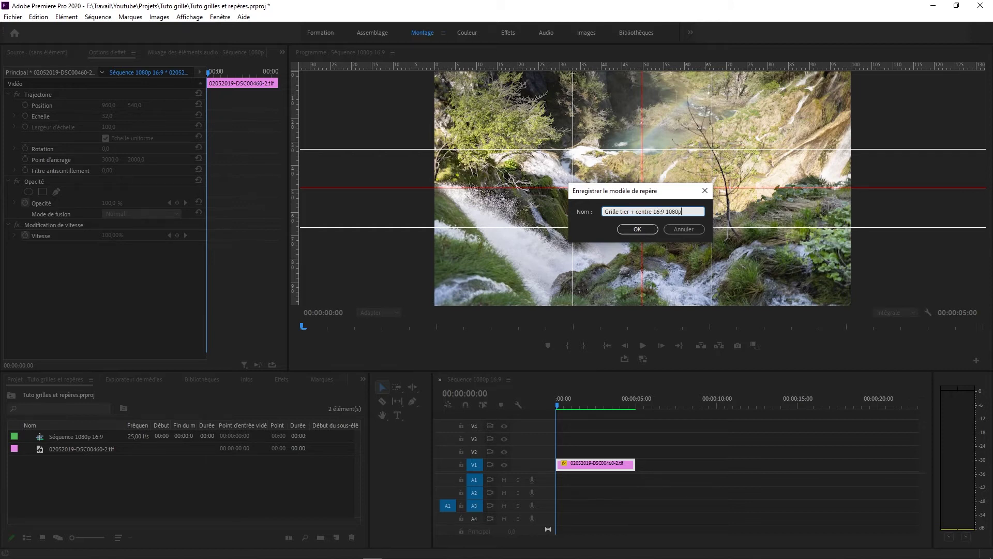
{"action": "left_click", "coordinate": [638, 229]}
- Clear all guides and load the saved guide template "Grille tier + centre 16:9 1080p"
{"action": "left_click", "coordinate": [190, 17]}
{"action": "left_click", "coordinate": [228, 138]}
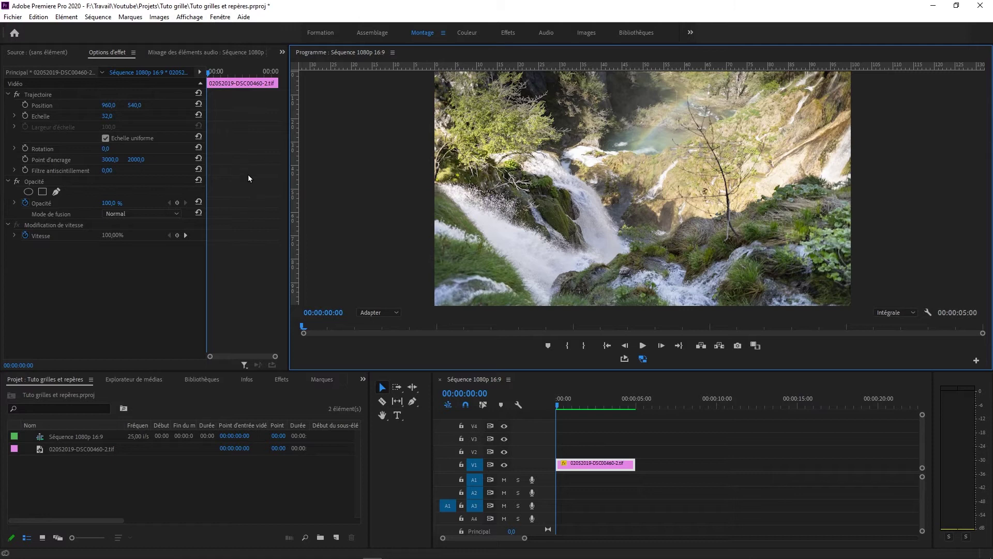
{"action": "left_click", "coordinate": [187, 20]}
{"action": "mouse_move", "coordinate": [233, 170]}
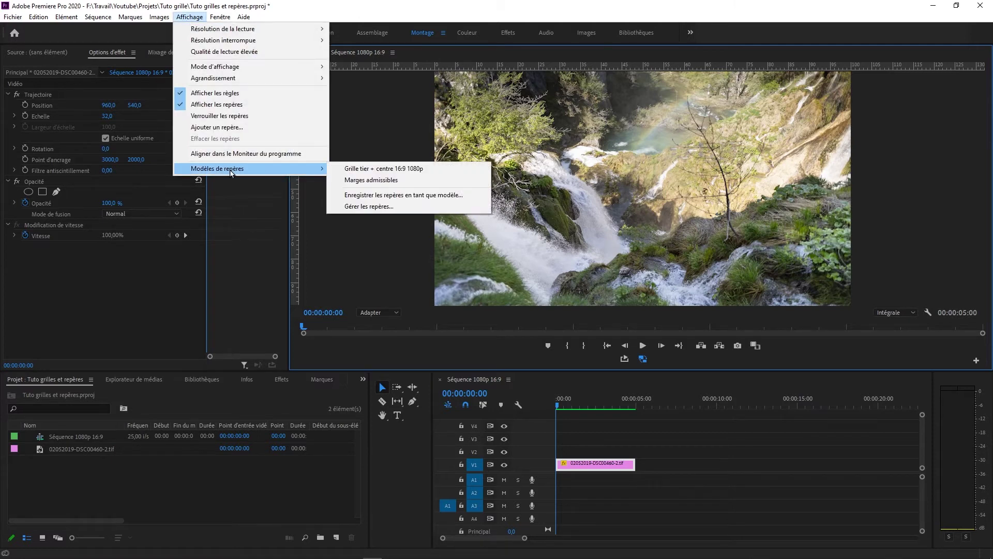
{"action": "left_click", "coordinate": [395, 171]}
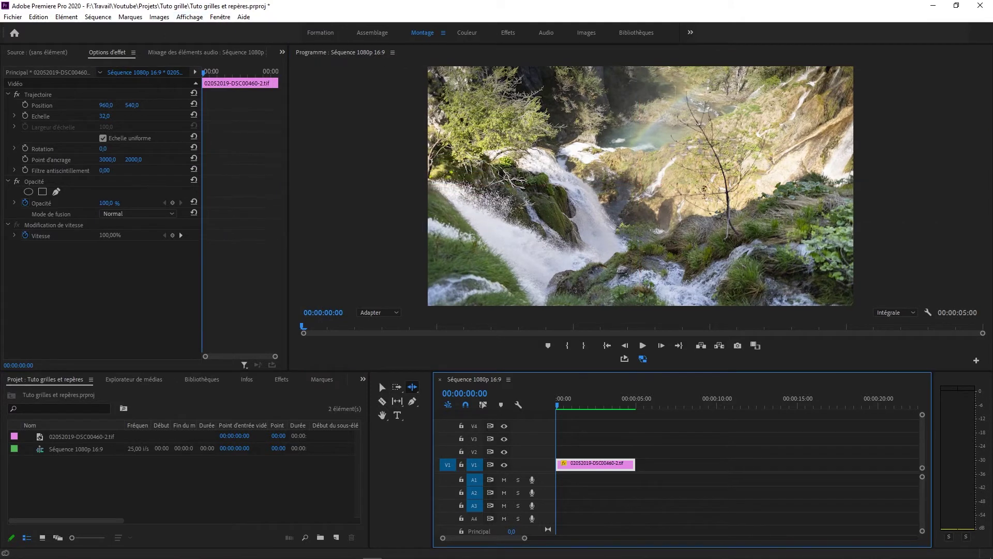
- Create a 1920 x 1080, 25 fps adjustment layer and place it on track V2 above the image, starting at 00:00:00:00
{"action": "left_click", "coordinate": [121, 488]}
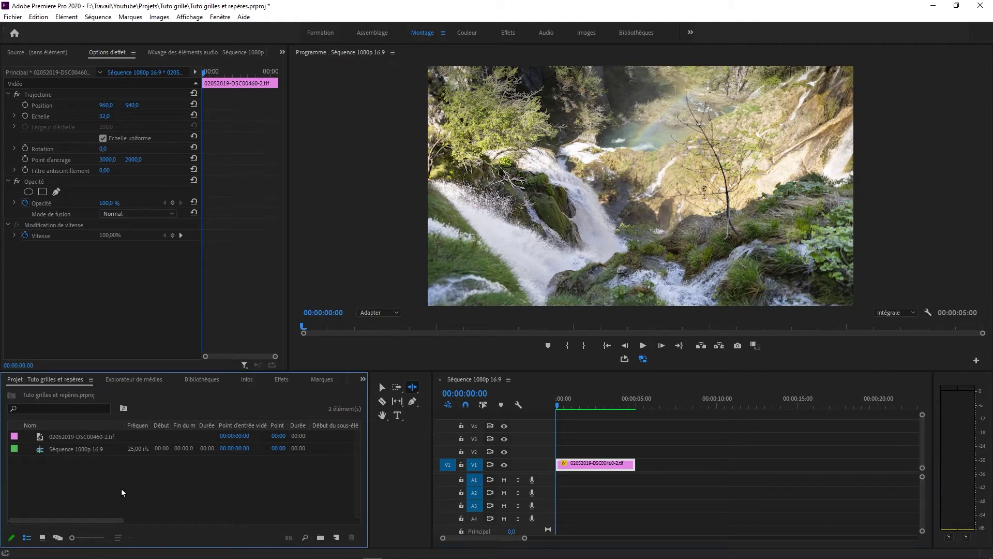
{"action": "left_click", "coordinate": [13, 17]}
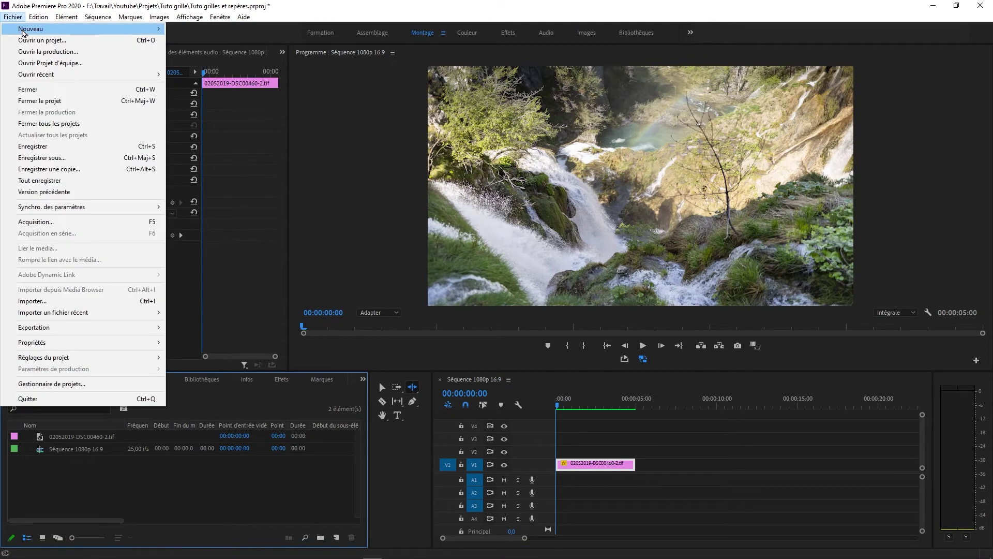
{"action": "mouse_move", "coordinate": [26, 32]}
{"action": "left_click", "coordinate": [248, 154]}
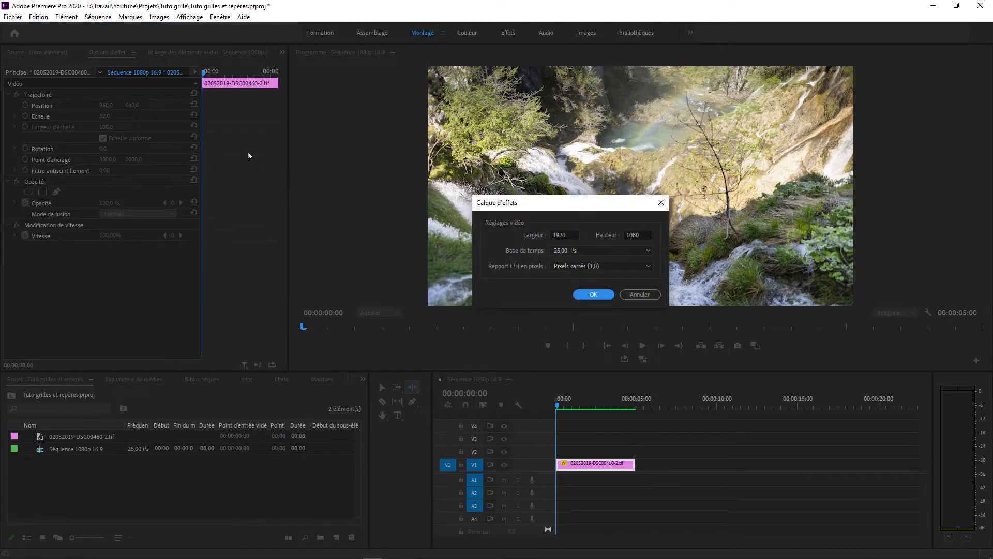
{"action": "left_click", "coordinate": [595, 293]}
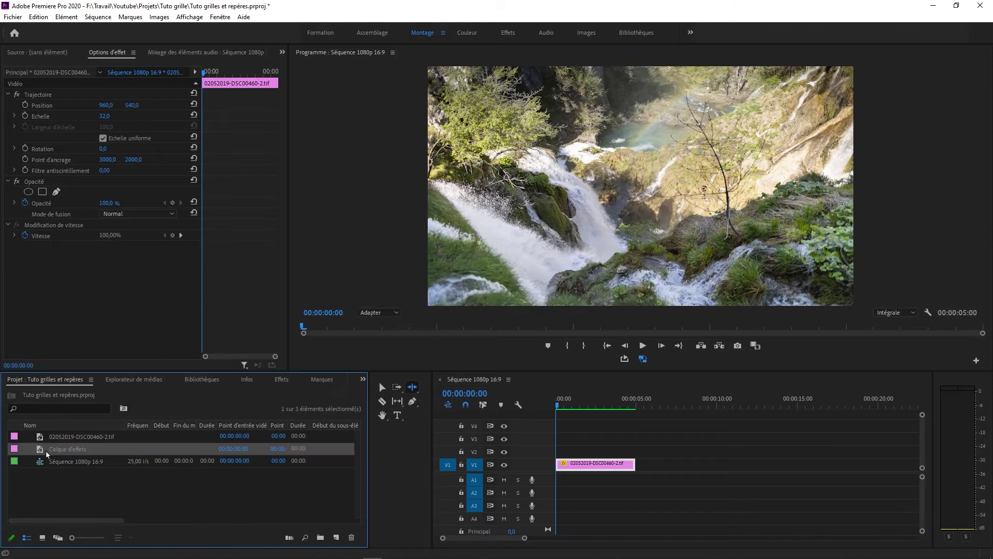
{"action": "left_click_drag", "start_coordinate": [528, 453], "coordinate": [556, 452]}
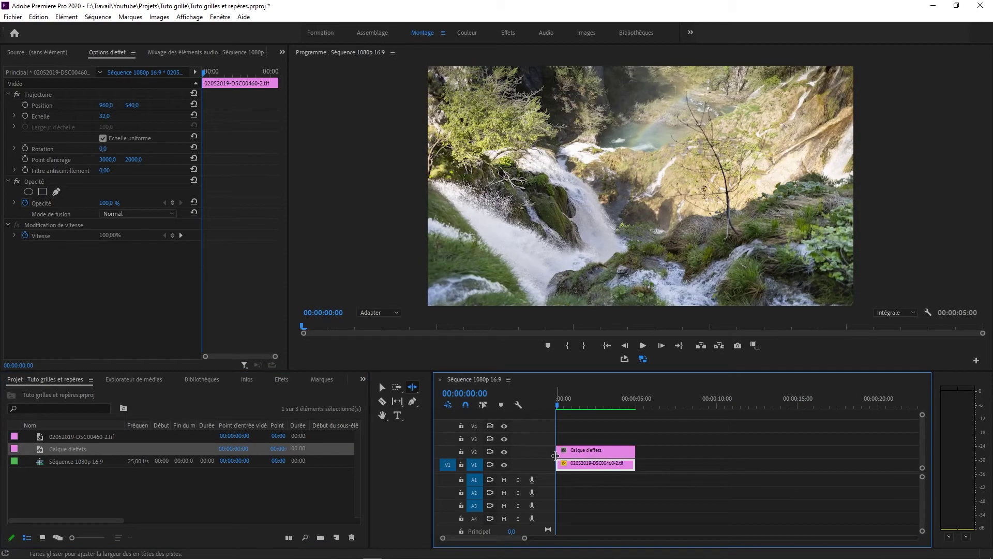
- Find the Grille video effect by searching "grille" and apply it to the adjustment layer on V2
{"action": "left_click", "coordinate": [363, 380]}
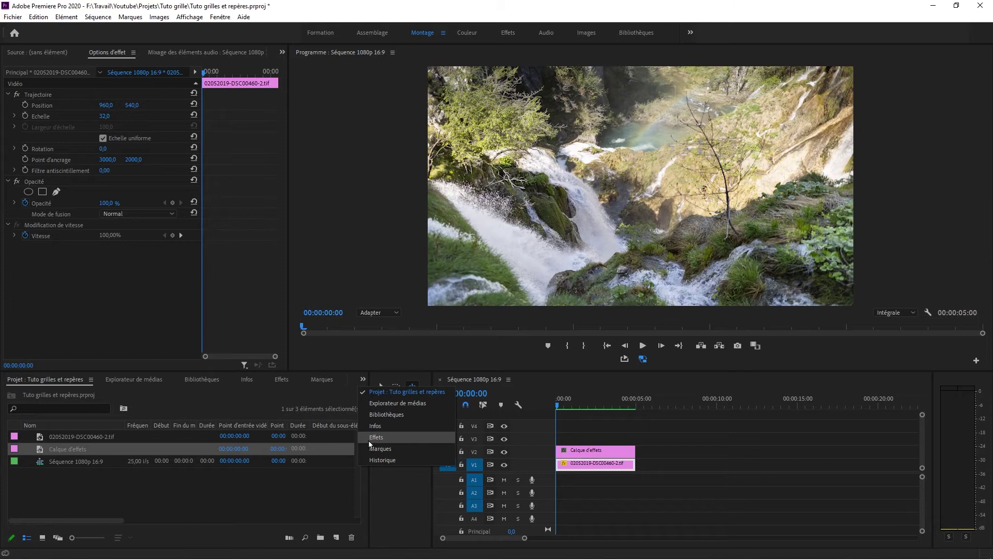
{"action": "left_click", "coordinate": [376, 438]}
{"action": "left_click", "coordinate": [66, 391]}
{"action": "type", "text": "grille"}
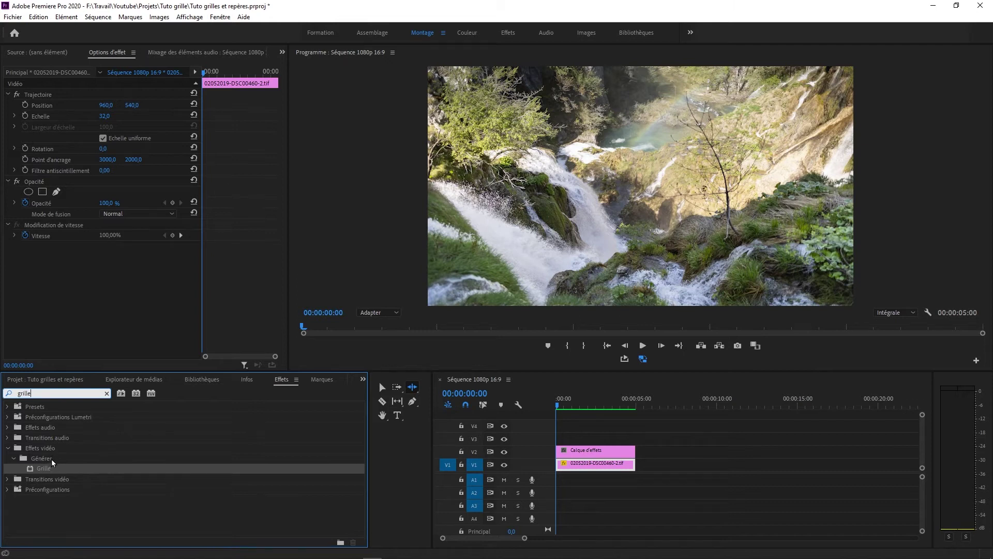
{"action": "left_click_drag", "start_coordinate": [38, 470], "coordinate": [591, 454]}
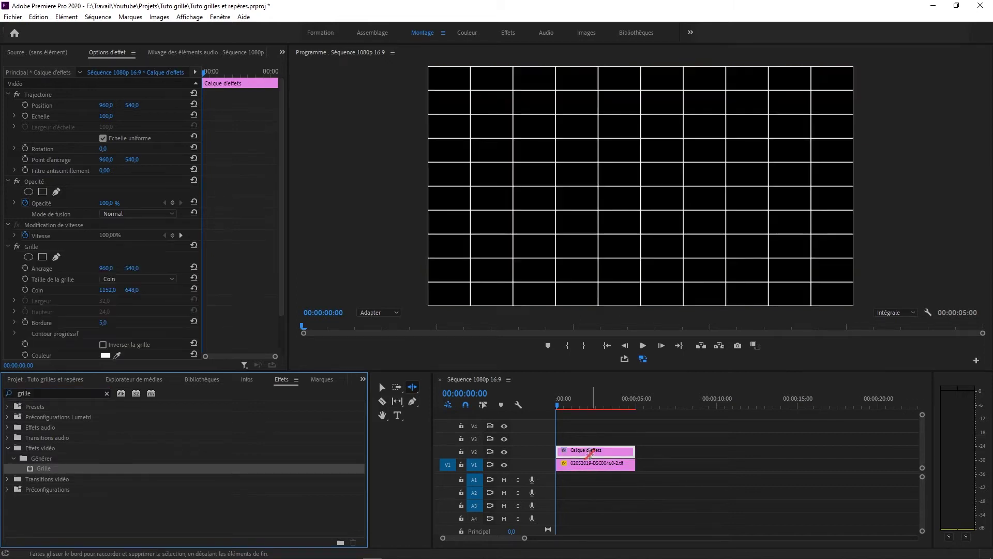
- Set the Grille effect's blending mode to Ajouter so the image shows beneath the grid
{"action": "scroll", "coordinate": [281, 223], "scroll_direction": "down", "scroll_amount": 2}
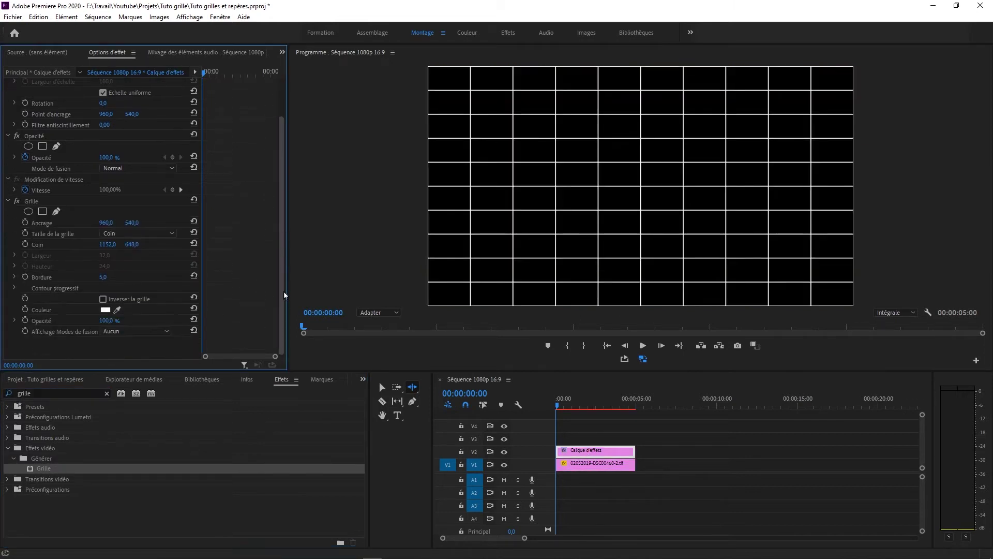
{"action": "left_click", "coordinate": [135, 331]}
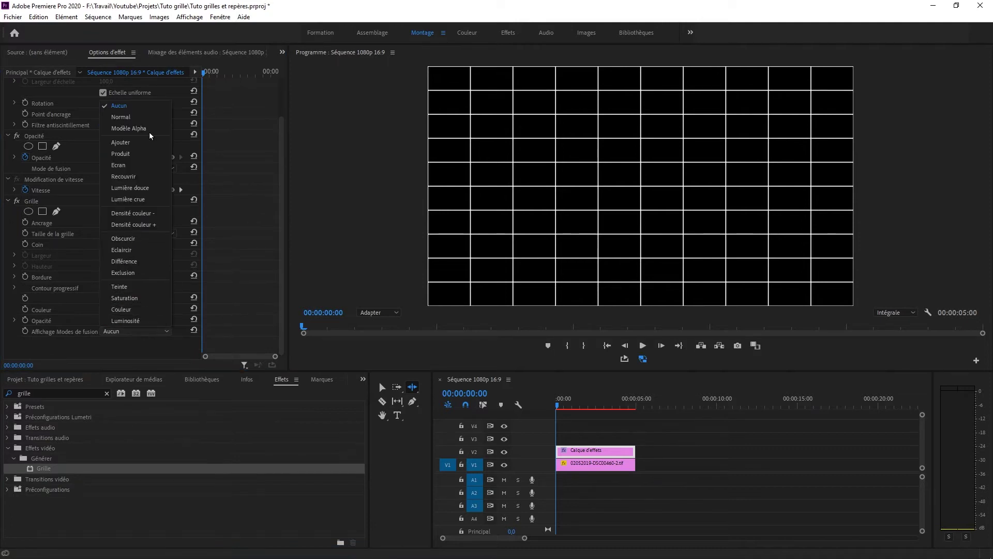
{"action": "left_click", "coordinate": [129, 144]}
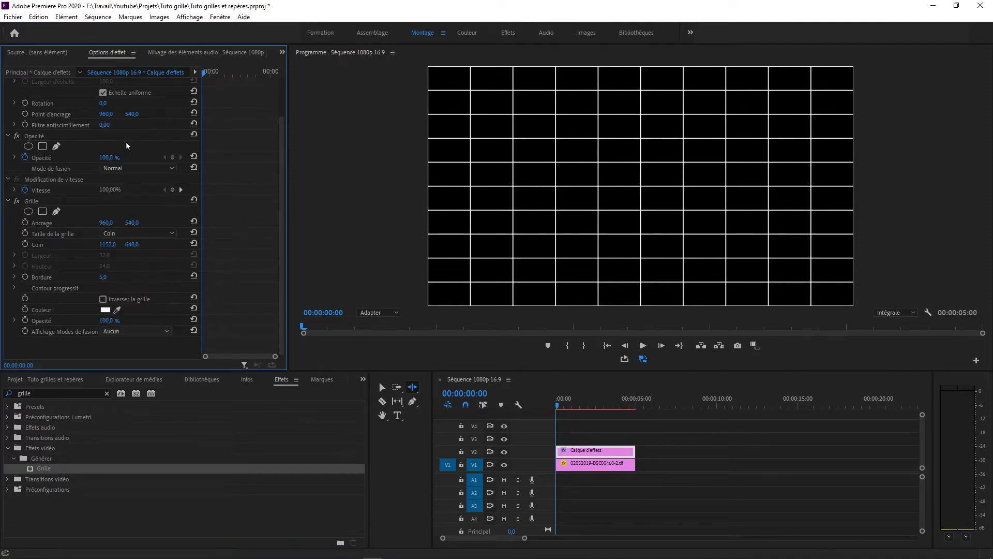
- Switch the Grille effect's grid size to separate width and height sliders and set its anchor to 0, 0
{"action": "left_click_drag", "start_coordinate": [106, 223], "coordinate": [136, 223]}
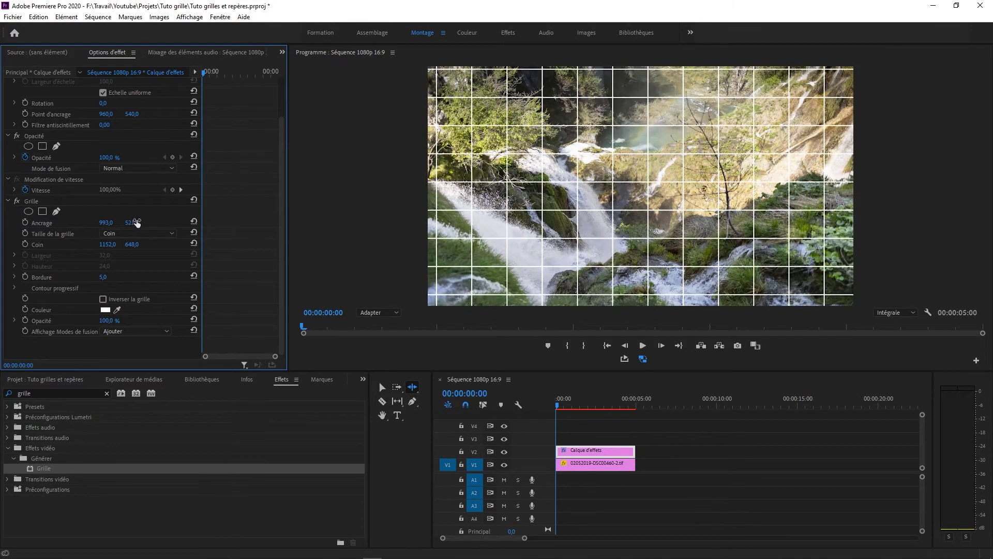
{"action": "left_click", "coordinate": [162, 233]}
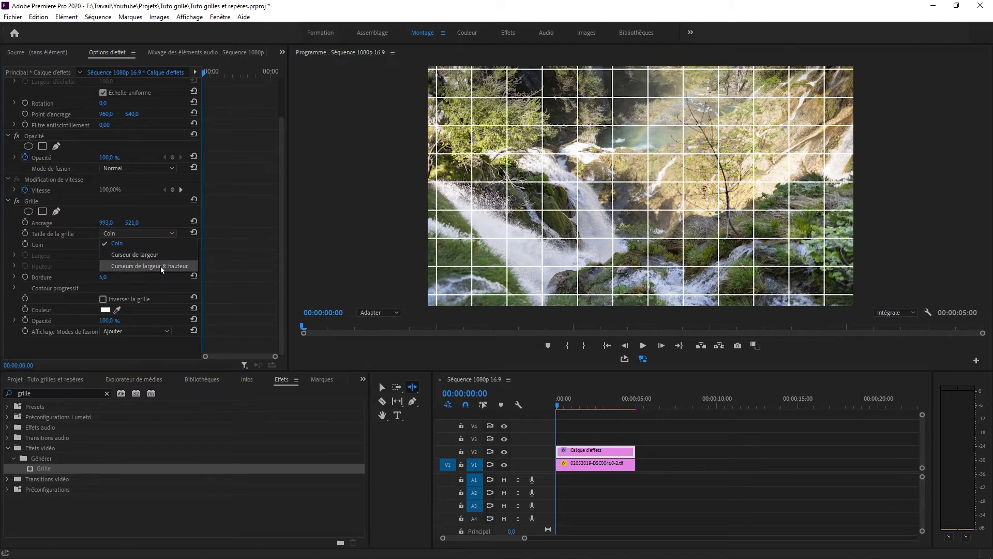
{"action": "left_click", "coordinate": [160, 266]}
{"action": "left_click", "coordinate": [108, 222]}
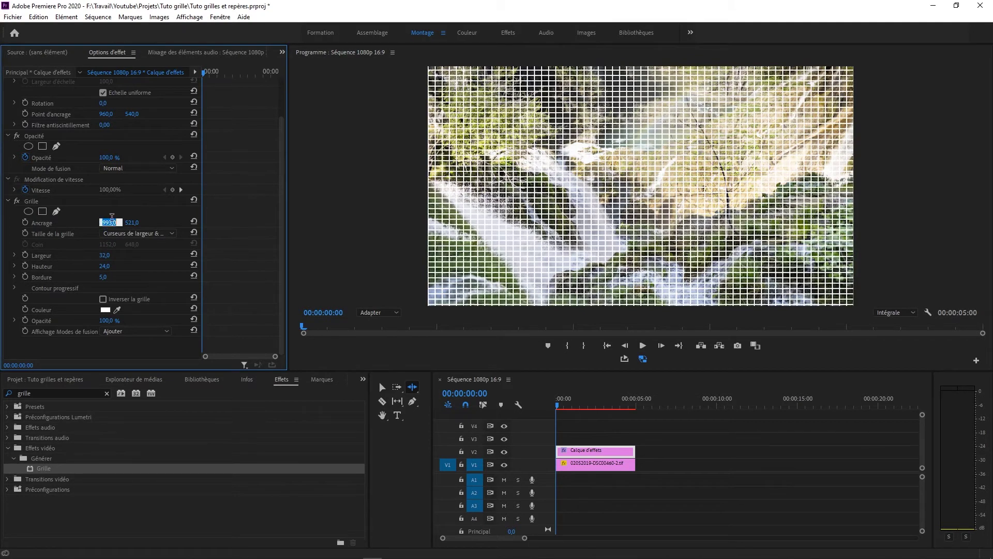
{"action": "type", "text": "0"}
{"action": "key", "text": "Tab"}
{"action": "type", "text": "0"}
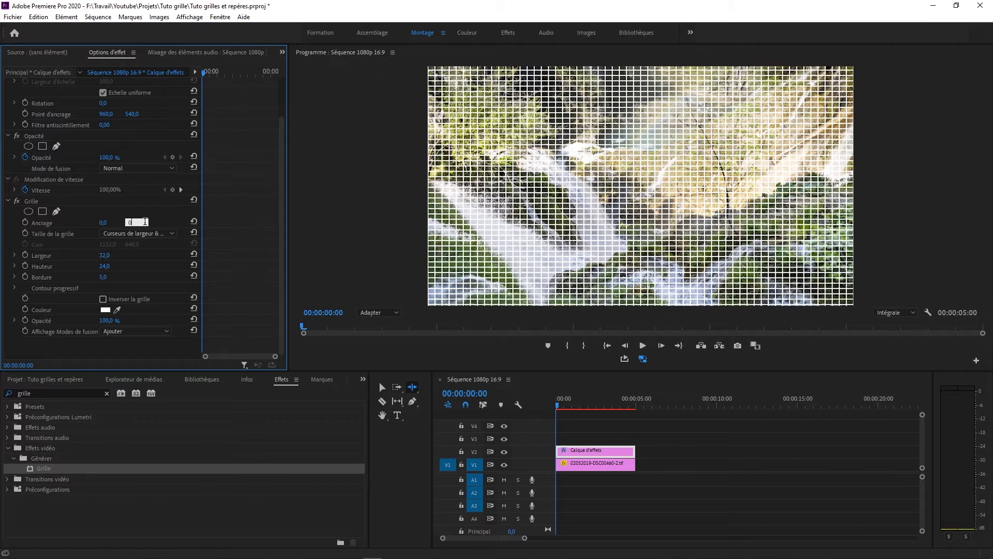
{"action": "key", "text": "Return"}
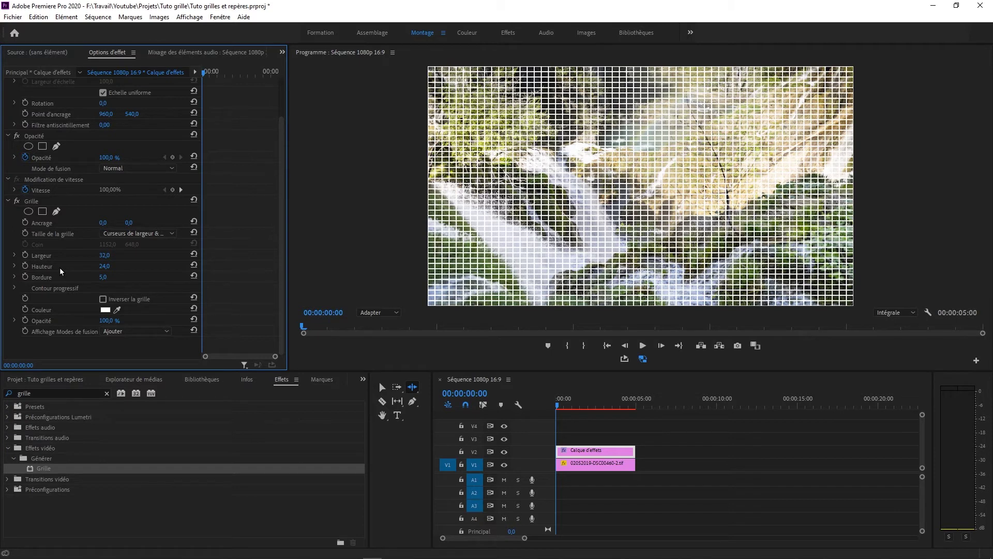
- Set the Grille effect's width to 640 and height to 360
{"action": "left_click", "coordinate": [105, 255]}
{"action": "type", "text": "640"}
{"action": "key", "text": "Return"}
{"action": "left_click", "coordinate": [105, 266]}
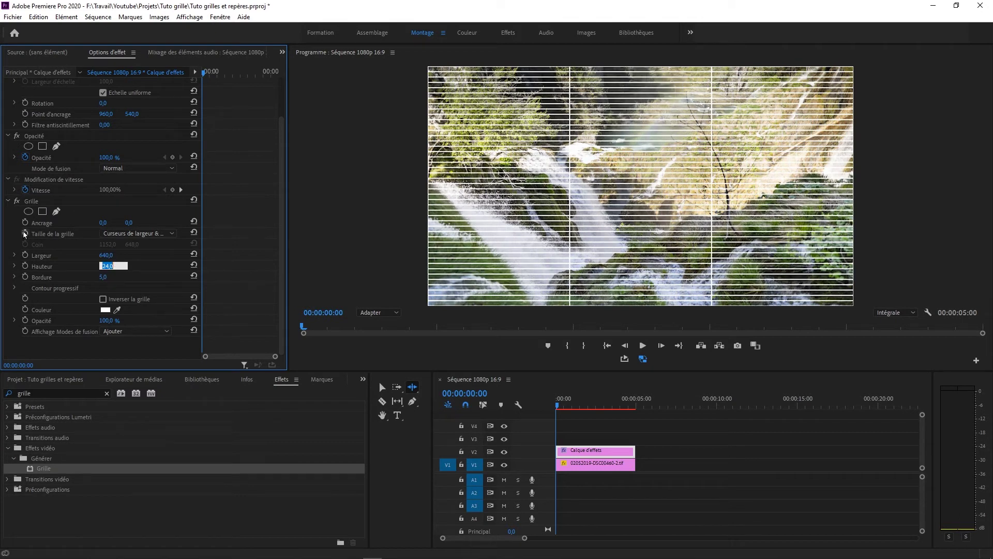
{"action": "type", "text": "360"}
{"action": "key", "text": "Return"}
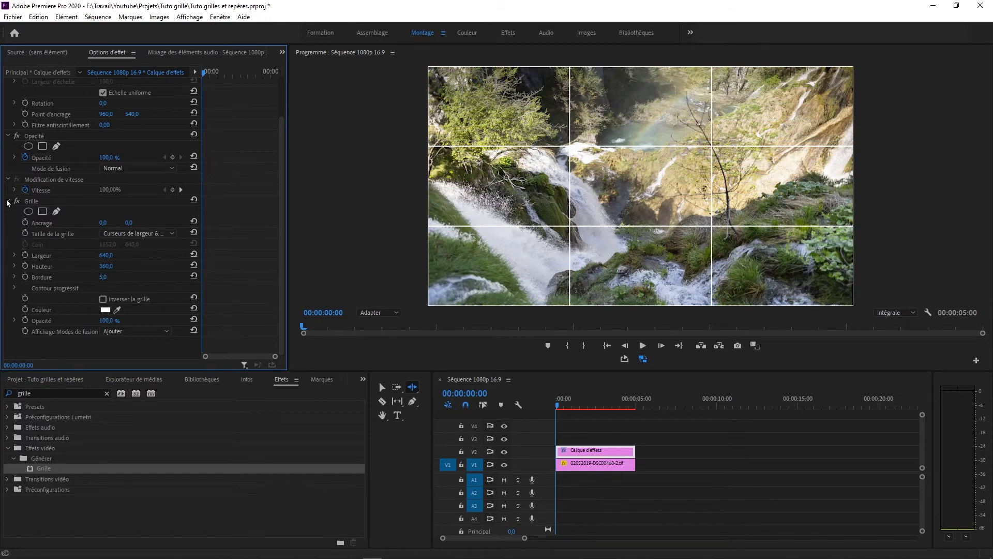
- Duplicate the Grille effect on the adjustment layer by copying and pasting it
{"action": "left_click", "coordinate": [8, 201]}
{"action": "right_click", "coordinate": [27, 245]}
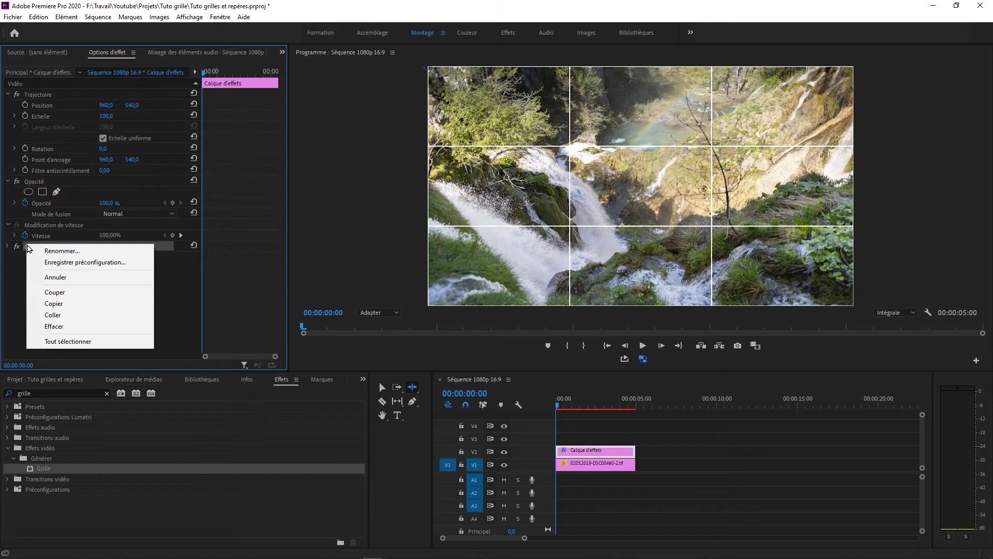
{"action": "left_click", "coordinate": [60, 309]}
{"action": "right_click", "coordinate": [60, 300]}
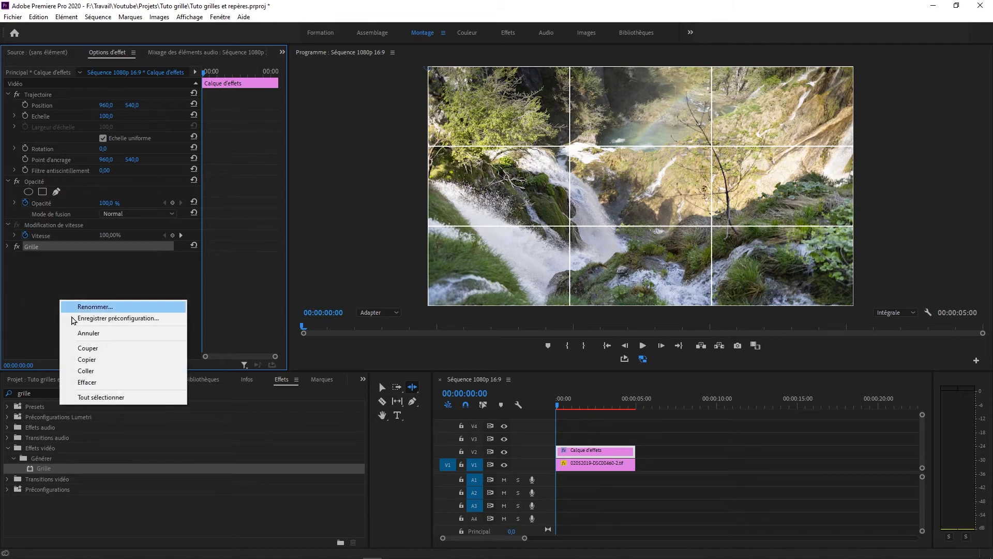
{"action": "left_click", "coordinate": [88, 370]}
{"action": "left_click", "coordinate": [8, 258]}
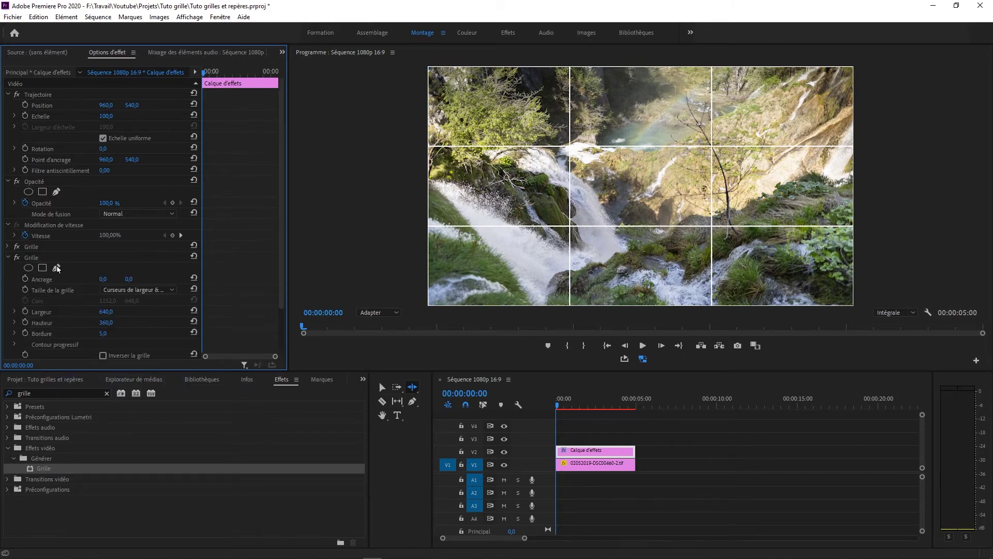
- Set the second Grille effect's width to 960 and height to 540
{"action": "scroll", "coordinate": [278, 272], "scroll_direction": "down", "scroll_amount": 2}
{"action": "left_click", "coordinate": [101, 256]}
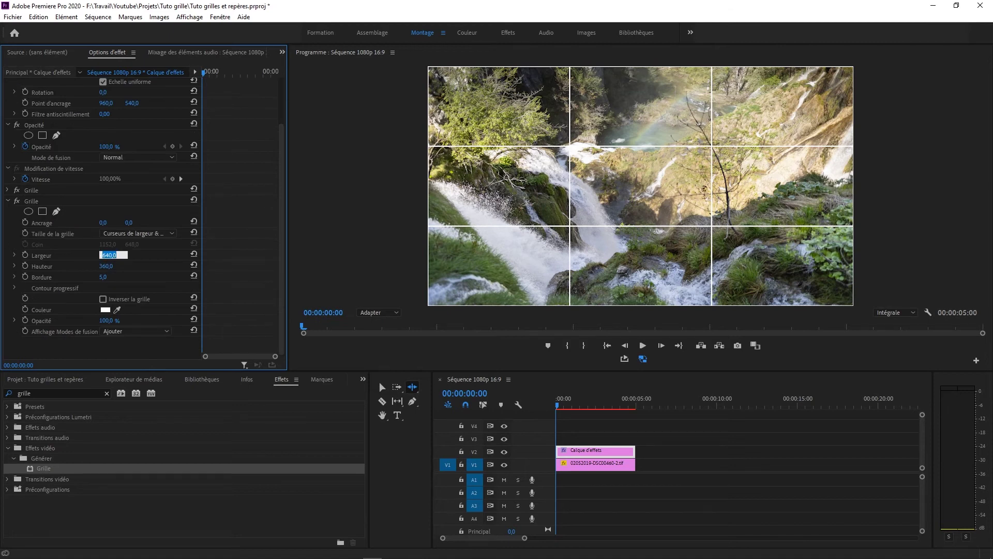
{"action": "type", "text": "960"}
{"action": "key", "text": "Tab"}
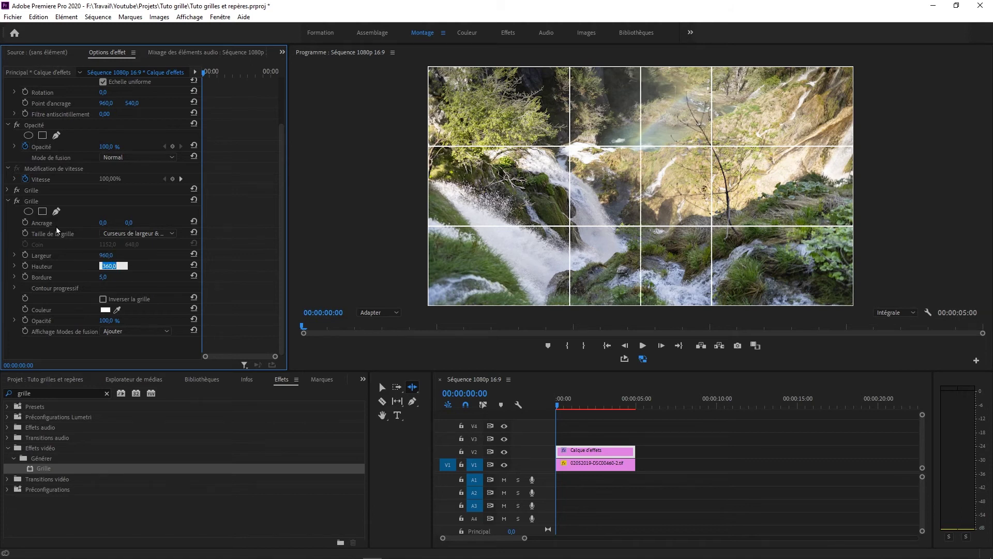
{"action": "type", "text": "540"}
{"action": "key", "text": "Return"}
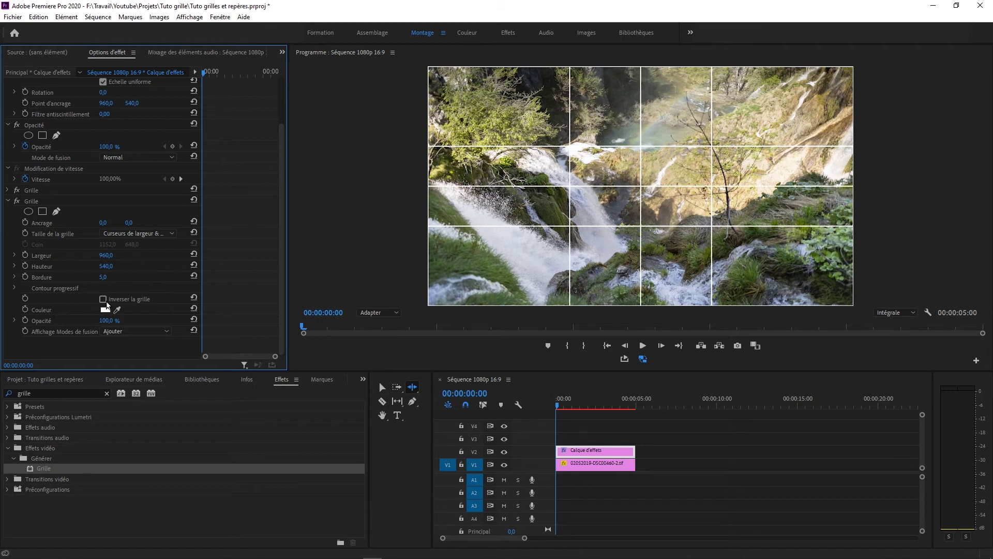
- Change the second Grille effect's line colour to red, FF0B0B
{"action": "left_click", "coordinate": [105, 310]}
{"action": "left_click", "coordinate": [431, 300]}
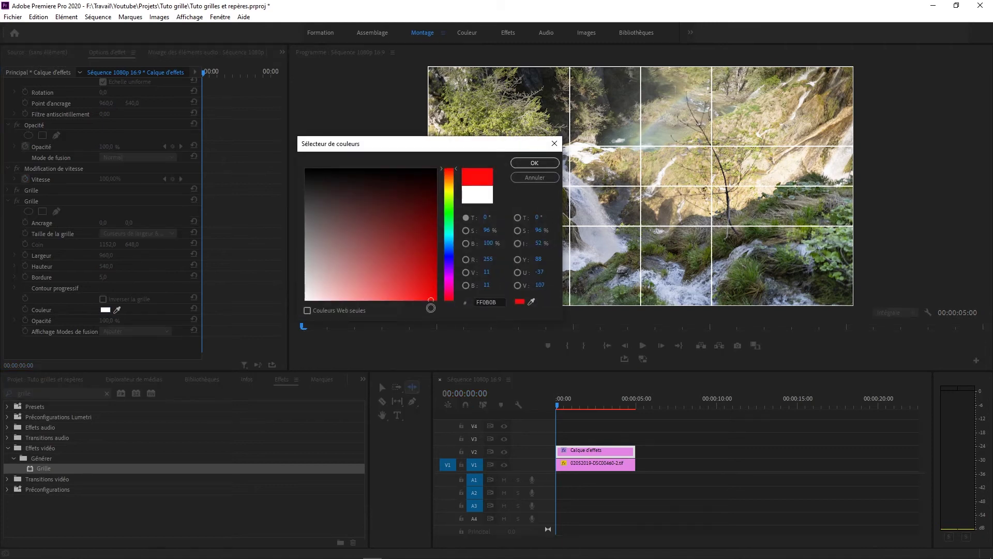
{"action": "left_click", "coordinate": [530, 164]}
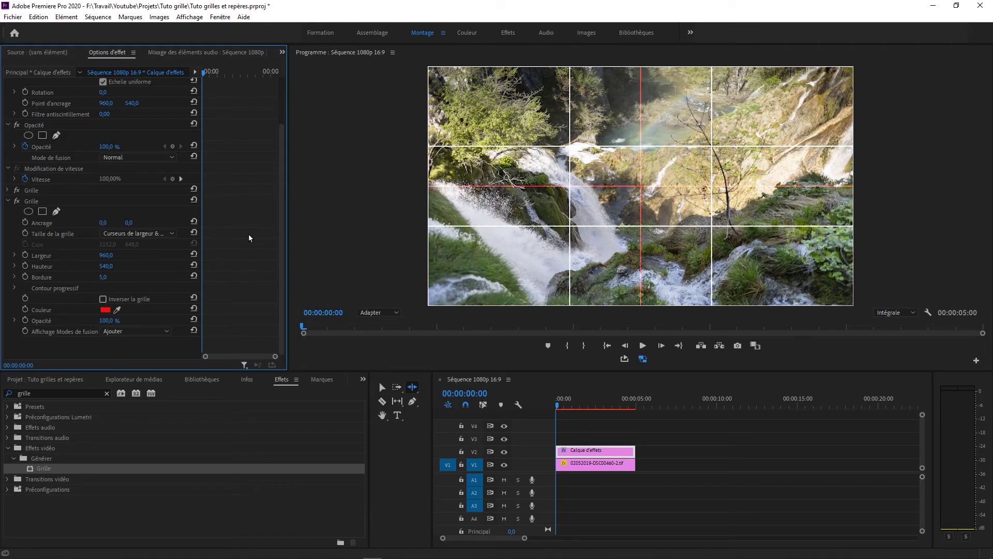
- Save the first Grille effect as a preset named "grille de tiers" with the Echelle type
{"action": "left_click", "coordinate": [8, 201]}
{"action": "left_click", "coordinate": [26, 246]}
{"action": "right_click", "coordinate": [28, 246]}
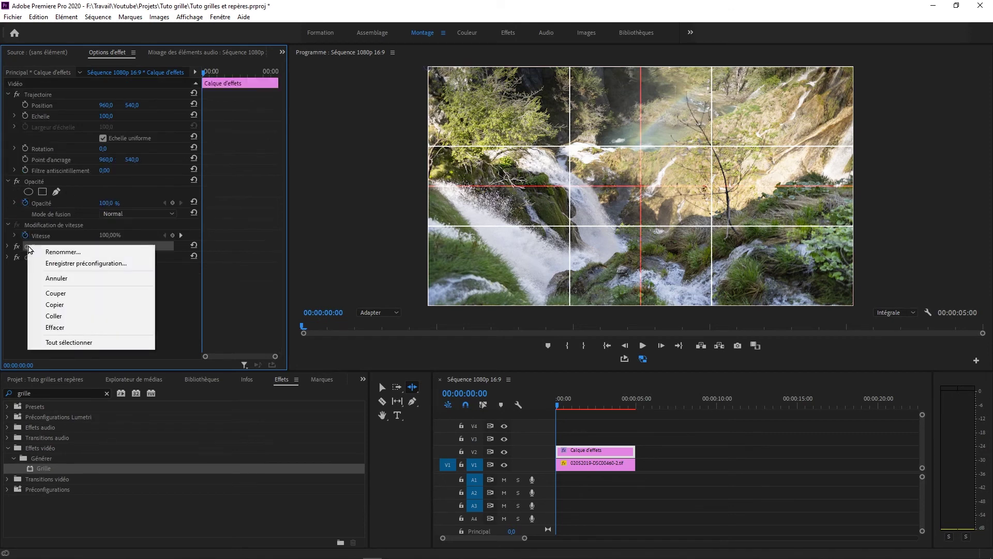
{"action": "left_click", "coordinate": [67, 264]}
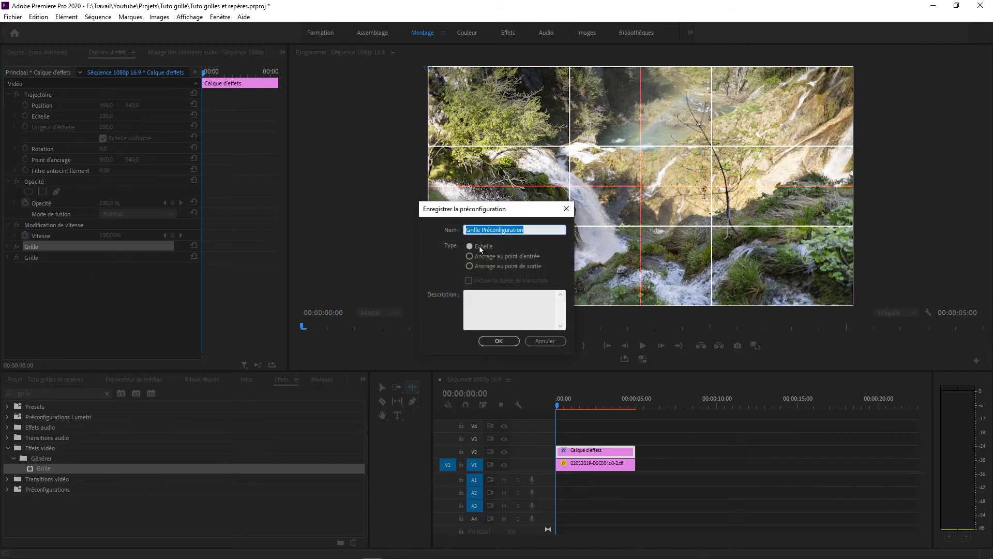
{"action": "type", "text": "grille de tiers"}
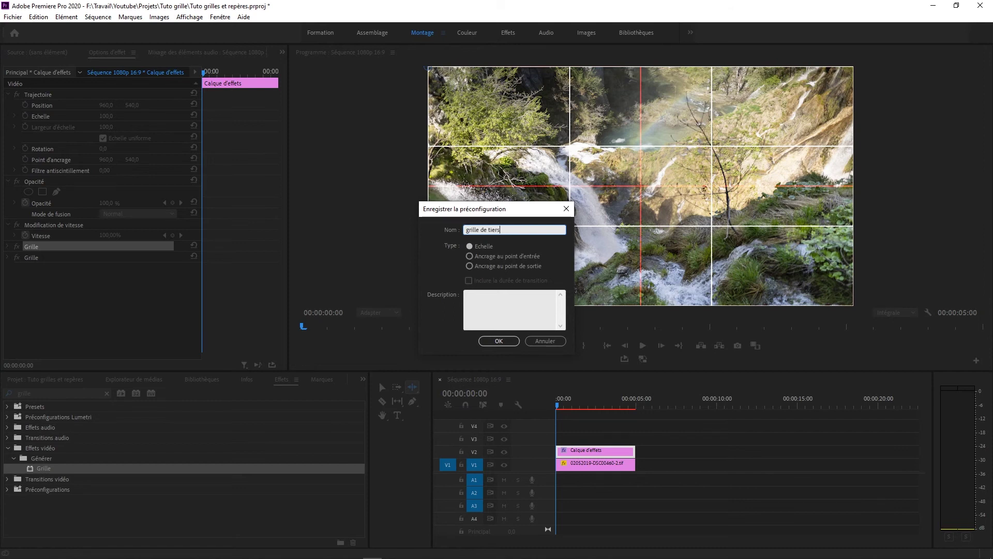
{"action": "left_click", "coordinate": [498, 340]}
- Save the second Grille effect as a preset named "grille centre" with the Echelle type
{"action": "right_click", "coordinate": [33, 257]}
{"action": "left_click", "coordinate": [118, 275]}
{"action": "type", "text": "grille centre"}
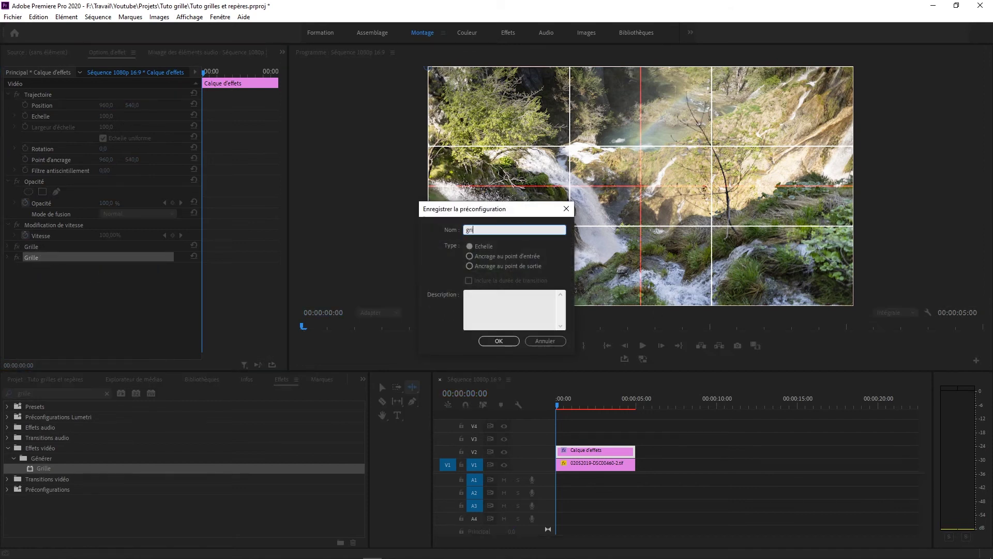
{"action": "left_click", "coordinate": [487, 341]}
- Delete both Grille effects from the adjustment layer
{"action": "left_click", "coordinate": [27, 285]}
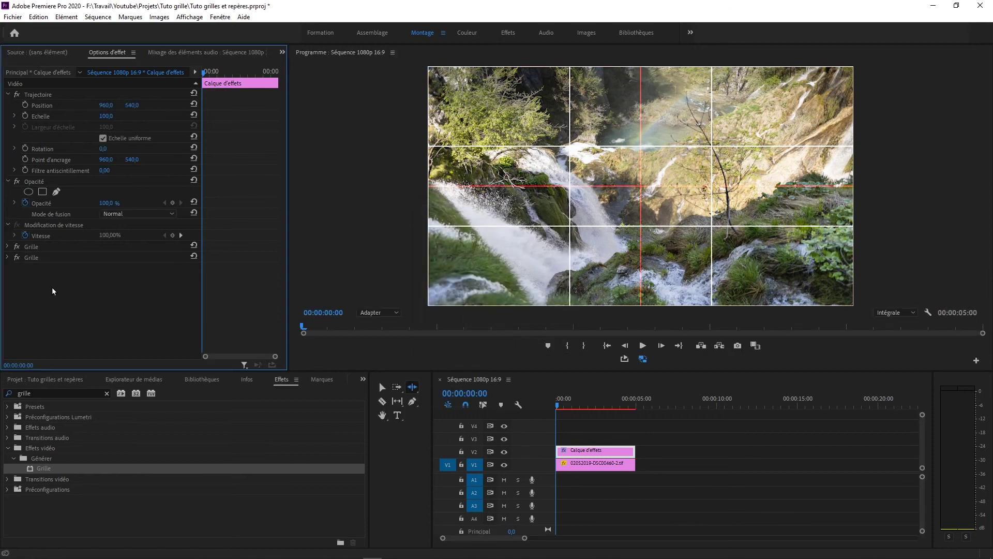
{"action": "left_click", "coordinate": [32, 256]}
{"action": "key", "text": "Delete"}
{"action": "left_click", "coordinate": [28, 247]}
{"action": "key", "text": "Delete"}
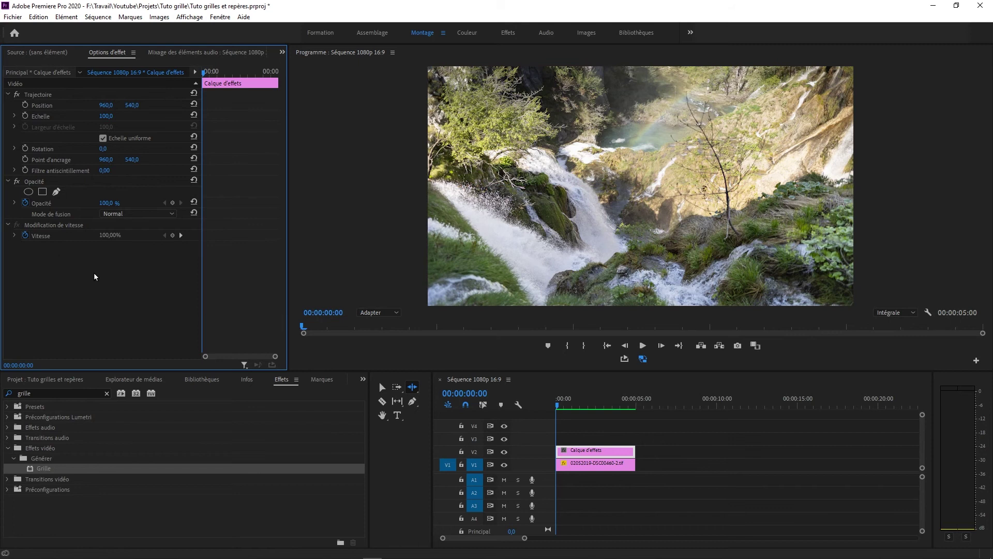
- Clear the effects search and apply the saved presets "grille centre" and "grille de tiers" to the adjustment layer on V2
{"action": "left_click", "coordinate": [107, 393]}
{"action": "left_click", "coordinate": [7, 406]}
{"action": "left_click_drag", "start_coordinate": [30, 416], "coordinate": [595, 451]}
{"action": "left_click_drag", "start_coordinate": [26, 426], "coordinate": [592, 455]}
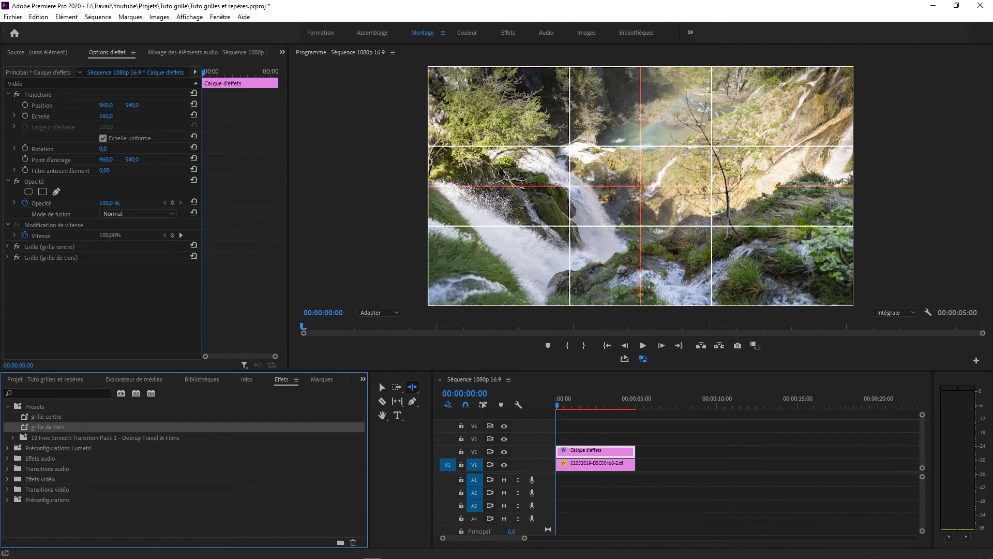
- Create a legacy title at 1920 x 1080, 25 fps with square pixels, and open its editor
{"action": "left_click", "coordinate": [48, 377]}
{"action": "left_click", "coordinate": [77, 490]}
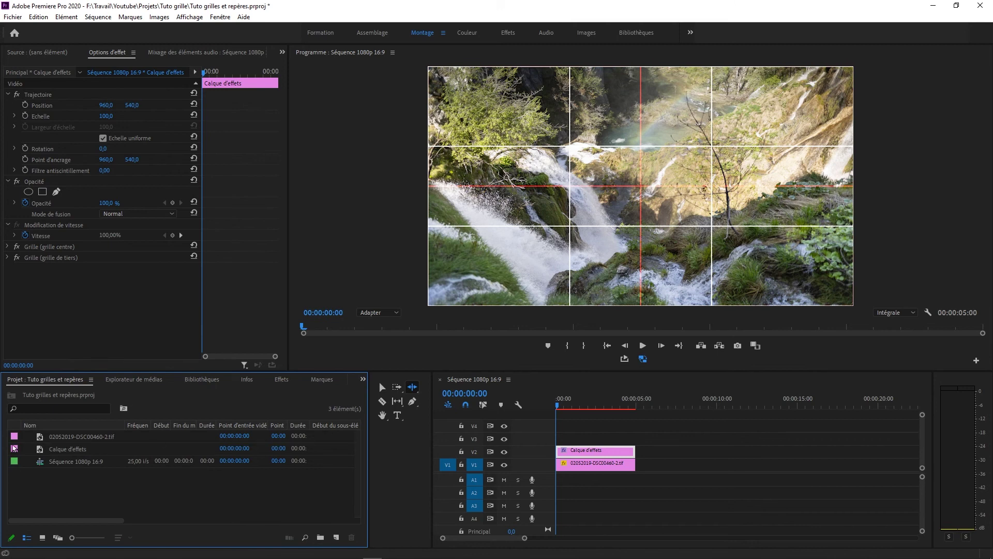
{"action": "left_click", "coordinate": [13, 16]}
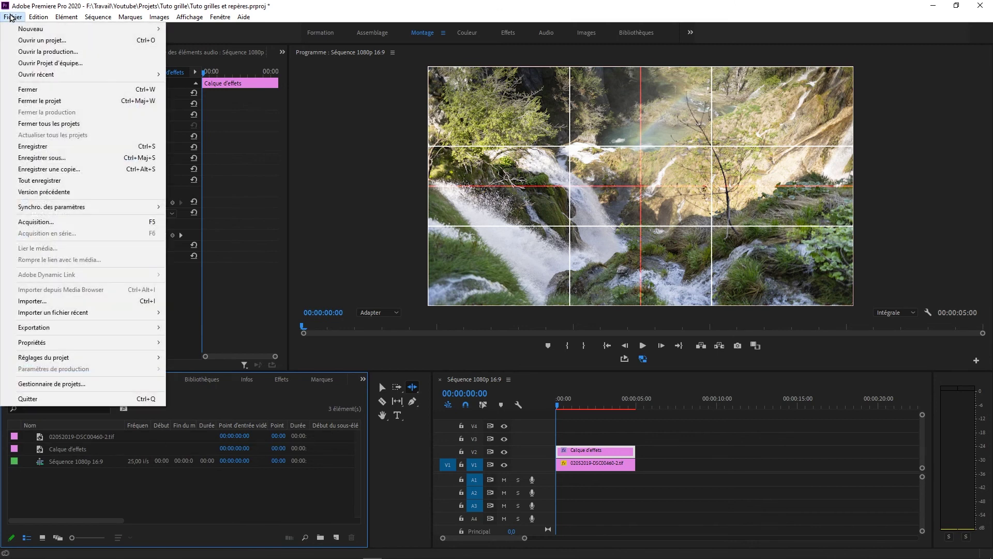
{"action": "mouse_move", "coordinate": [49, 32]}
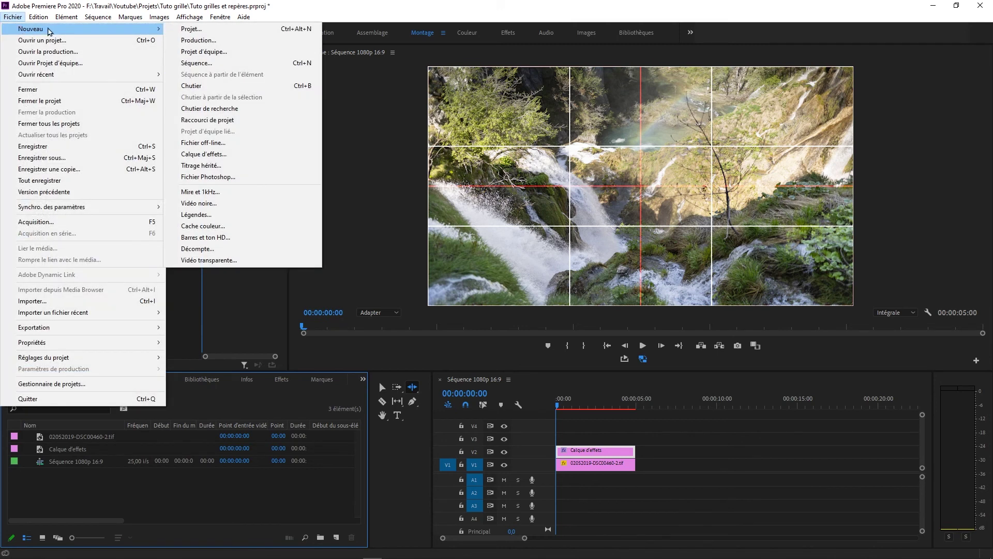
{"action": "left_click", "coordinate": [212, 167]}
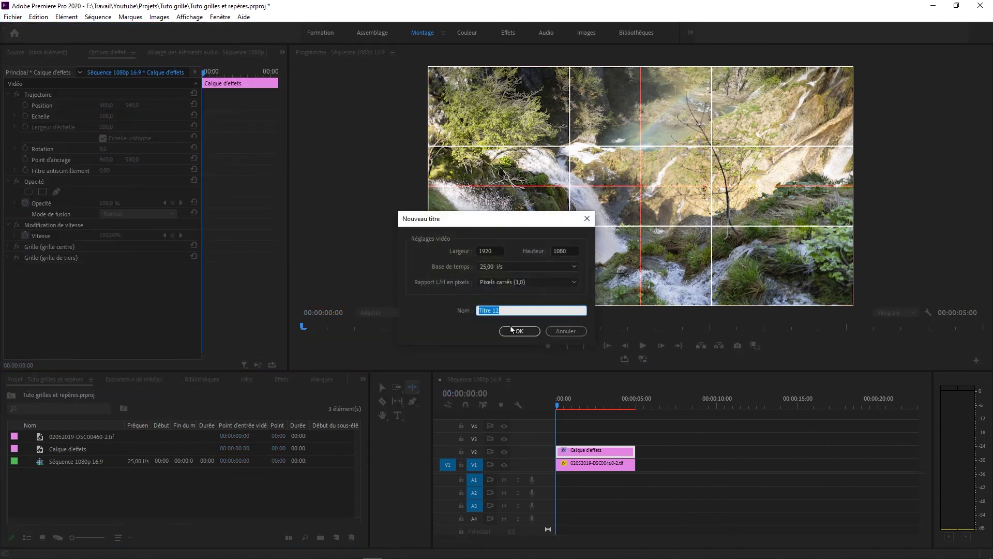
{"action": "left_click", "coordinate": [511, 330]}
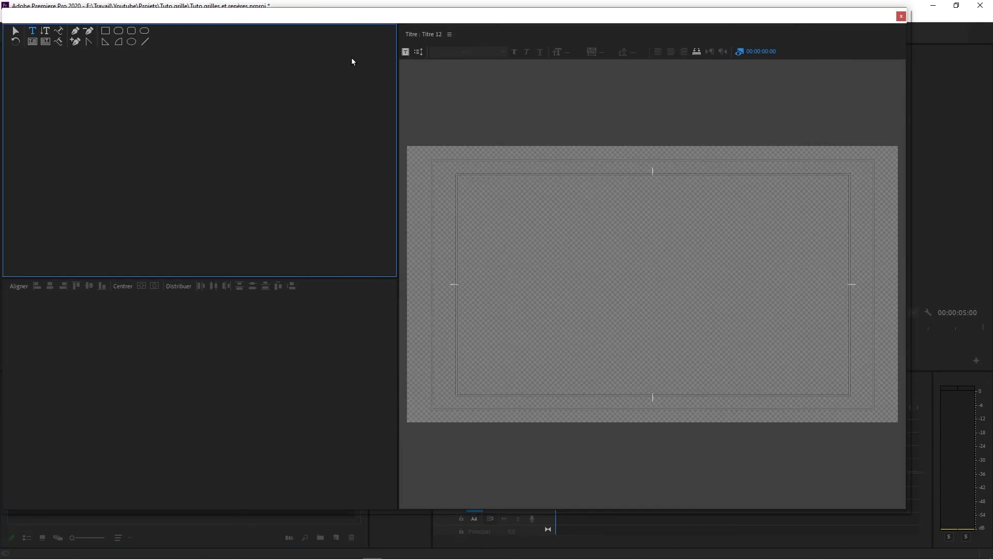
{"action": "left_click_drag", "start_coordinate": [293, 18], "coordinate": [325, 18]}
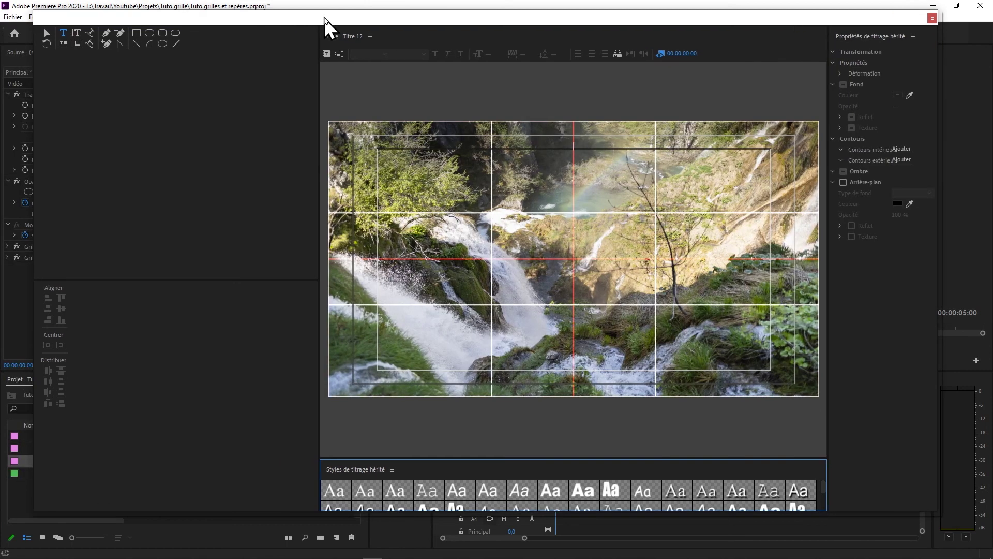
- Draw two crossing diagonals from corner to corner of the title frame with the Line tool, fitting the second one to the corners
{"action": "left_click", "coordinate": [176, 44]}
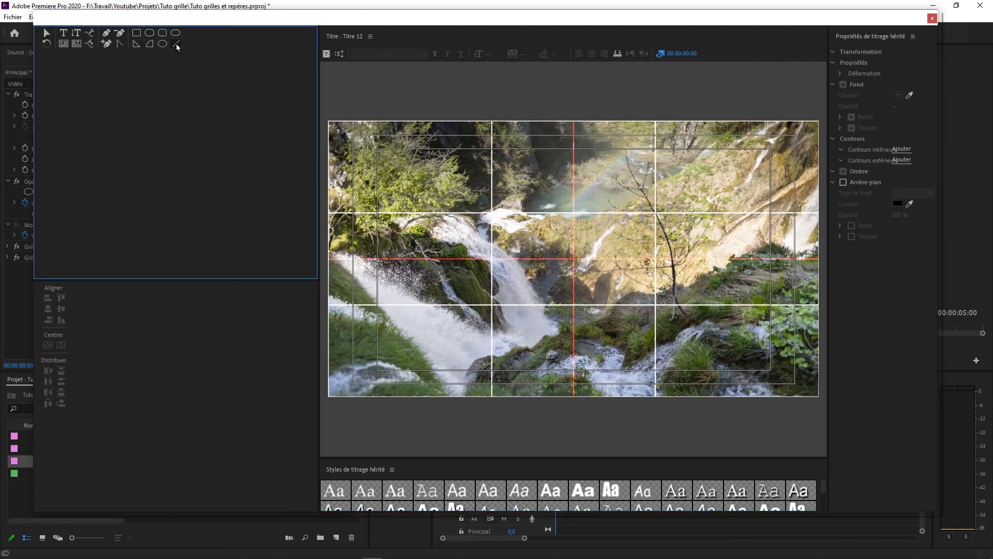
{"action": "mouse_move", "coordinate": [325, 119]}
{"action": "left_mouse_down"}
{"action": "mouse_move", "coordinate": [651, 322]}
{"action": "mouse_move", "coordinate": [820, 399]}
{"action": "left_mouse_up"}
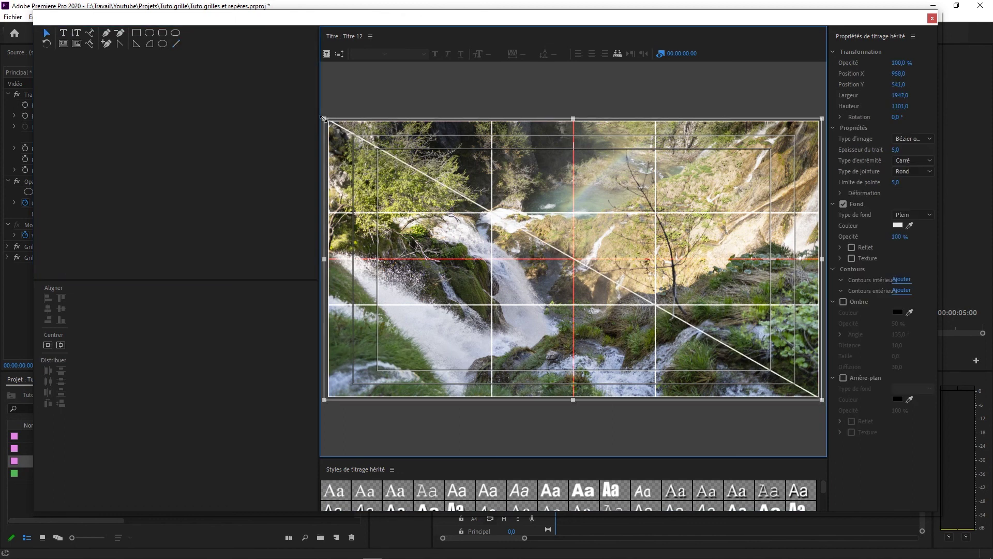
{"action": "left_click_drag", "start_coordinate": [825, 114], "coordinate": [778, 151]}
{"action": "left_click_drag", "start_coordinate": [423, 337], "coordinate": [330, 399]}
{"action": "key", "text": "v"}
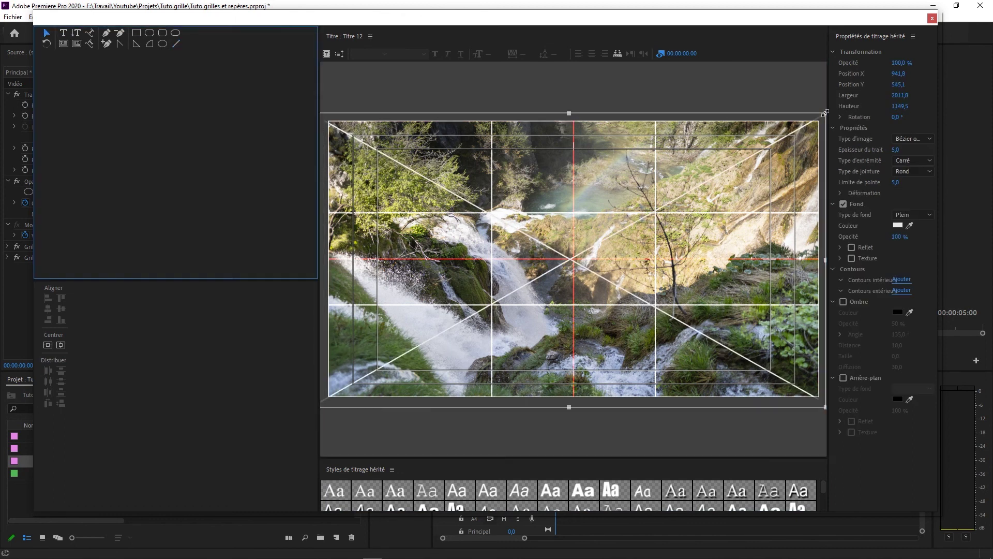
{"action": "left_click_drag", "start_coordinate": [331, 122], "coordinate": [818, 397]}
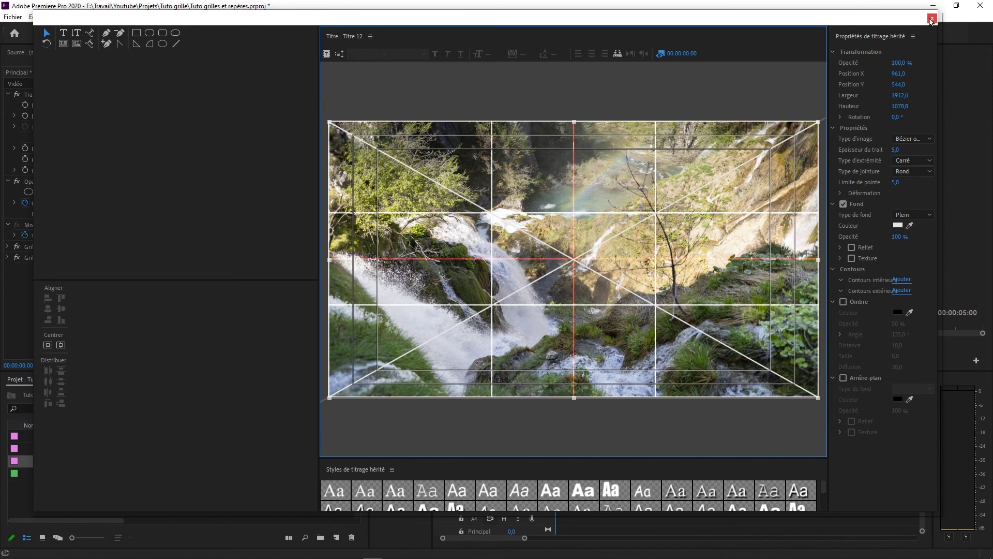
- Close the title editor and place the new title on track V3 above the adjustment layer, starting at 00:00:00:00
{"action": "left_click", "coordinate": [932, 18]}
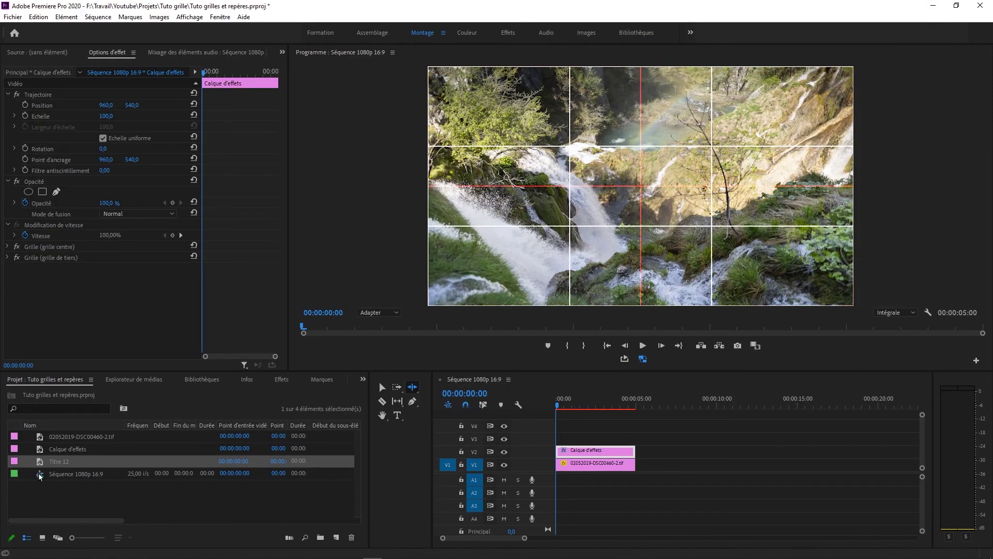
{"action": "left_click_drag", "start_coordinate": [37, 463], "coordinate": [564, 442]}
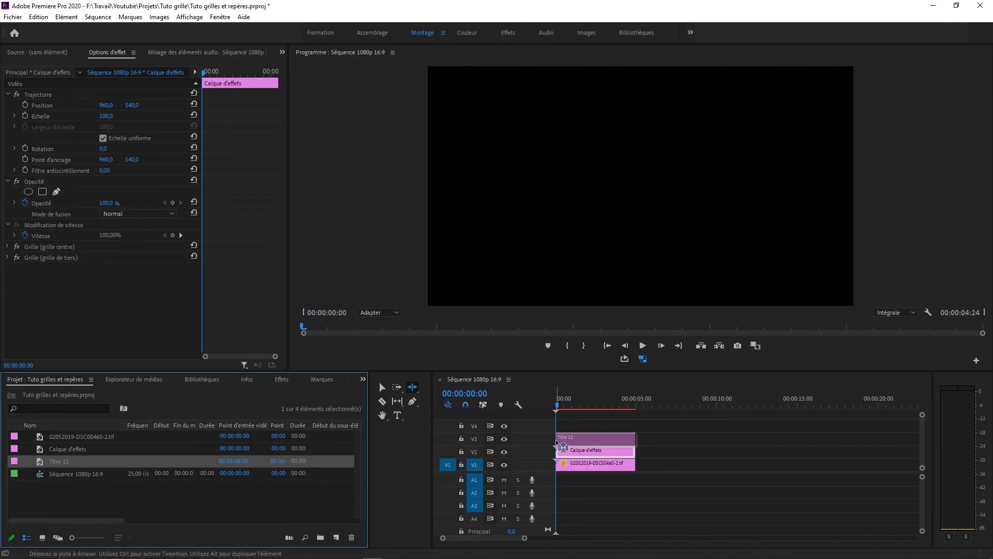